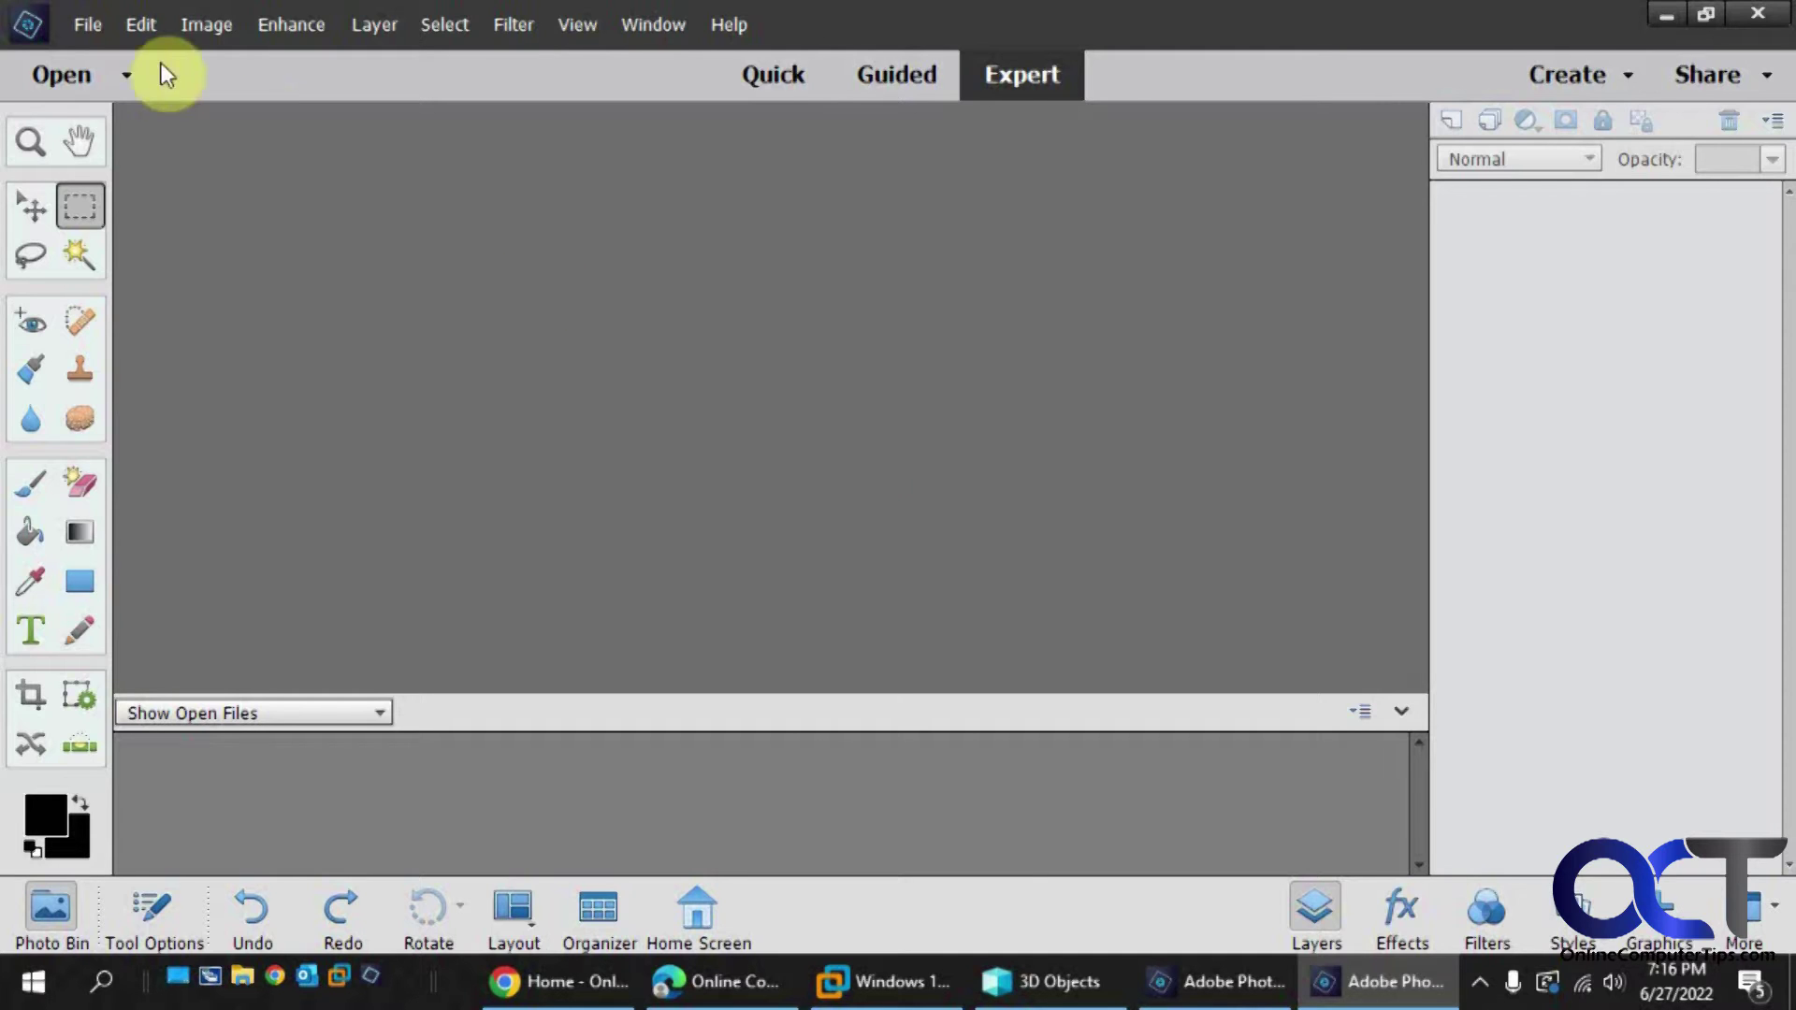
Check that a new blank file defaults to 72 ppi, then cancel it.
{"action": "left_click", "coordinate": [87, 24]}
{"action": "left_click", "coordinate": [479, 56]}
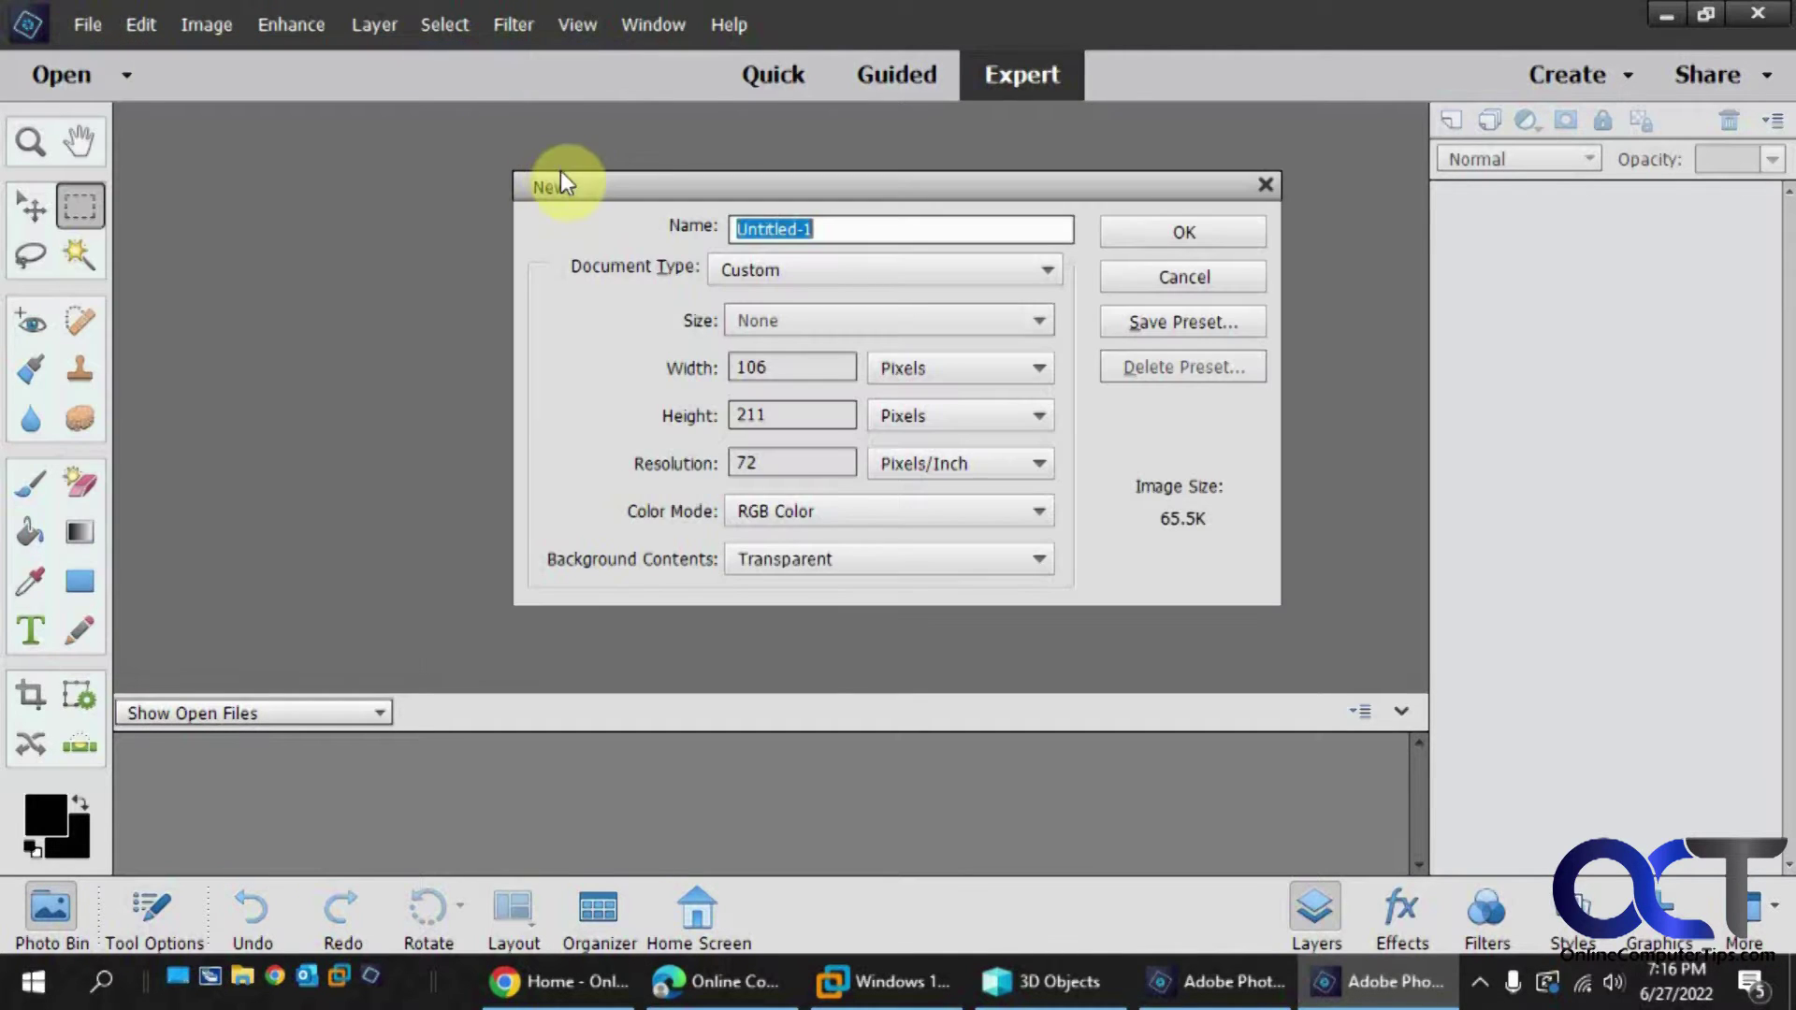
{"action": "left_click", "coordinate": [783, 464]}
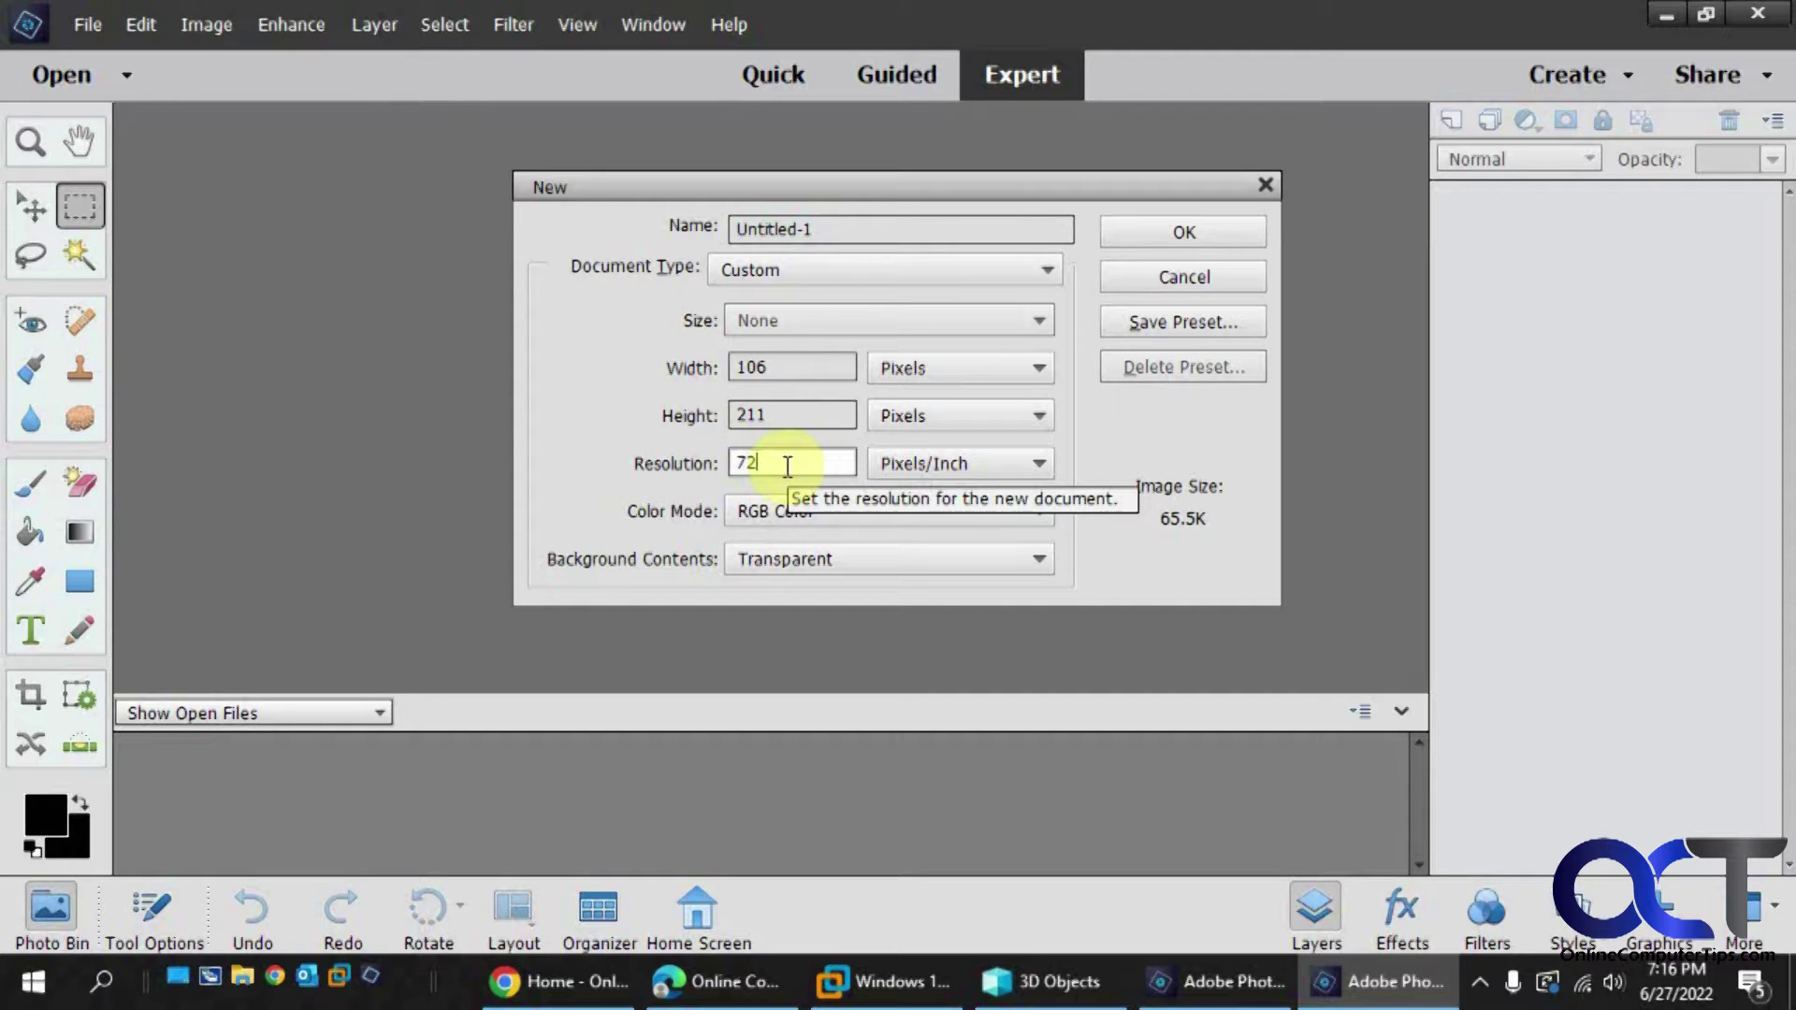
{"action": "left_click", "coordinate": [1172, 281]}
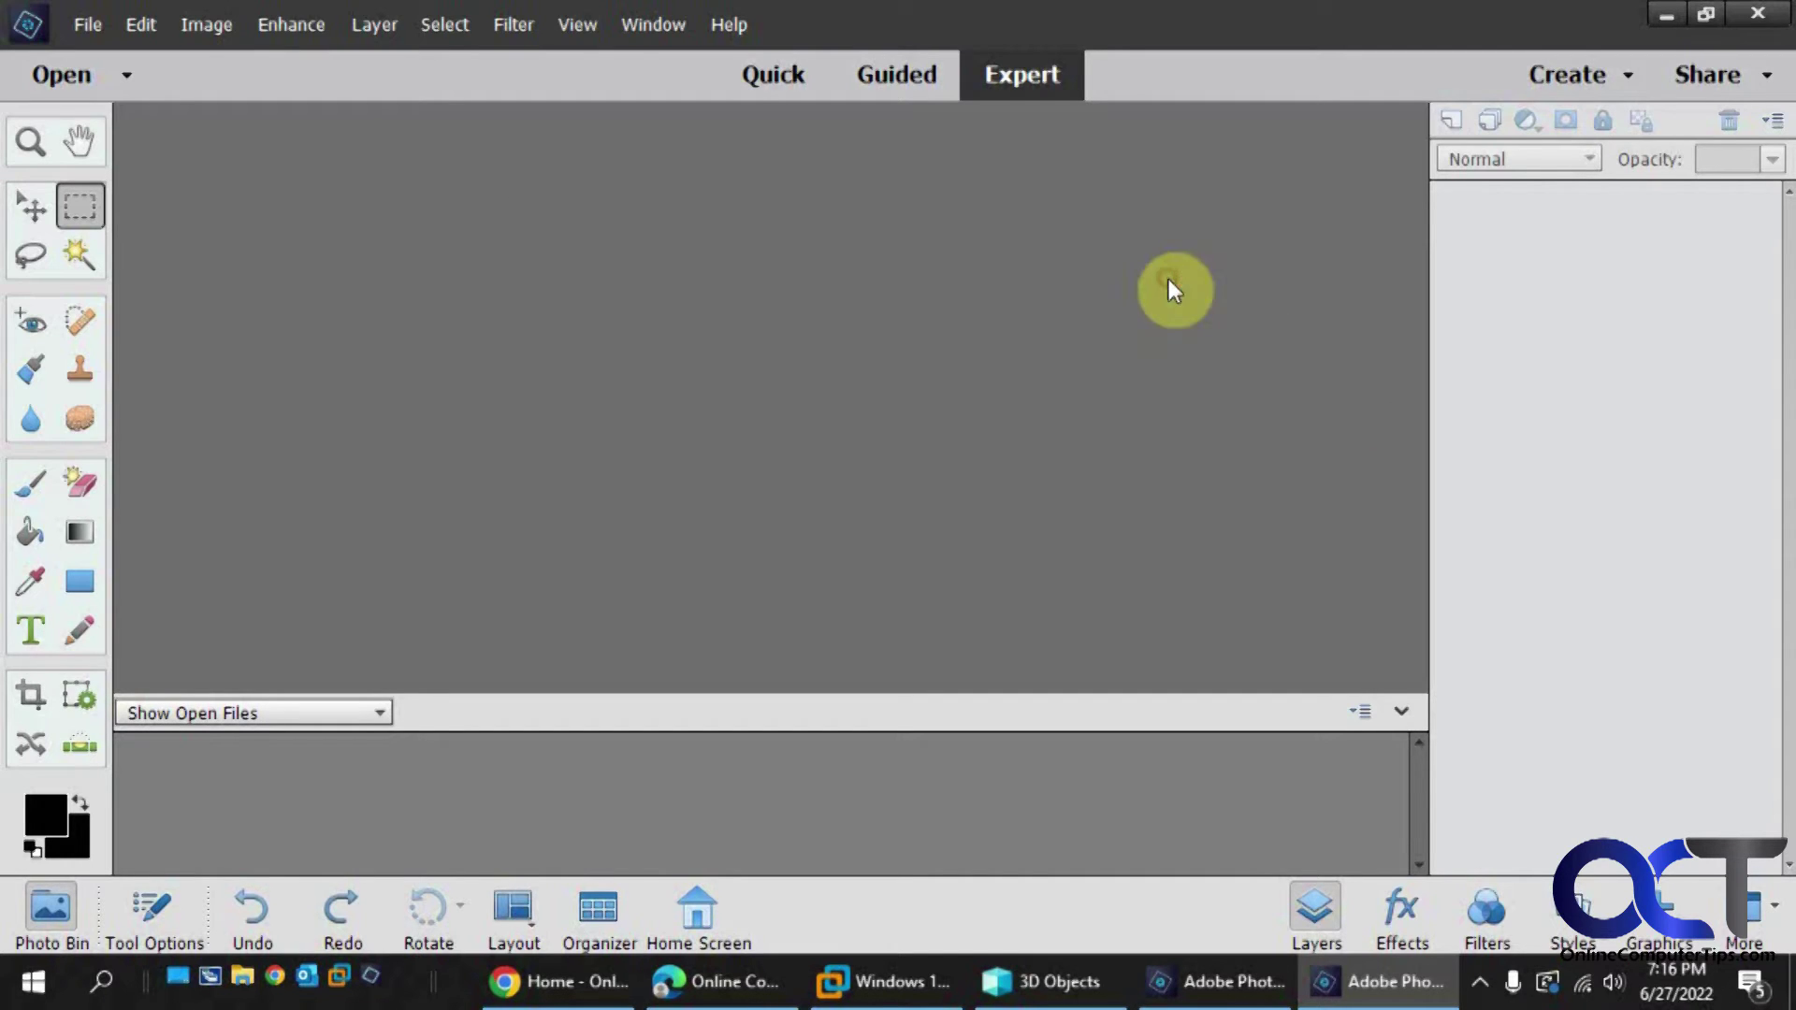
Change Screen Resolution in Units & Rulers preferences from 72 to 300.
{"action": "left_click", "coordinate": [139, 27]}
{"action": "mouse_move", "coordinate": [282, 546]}
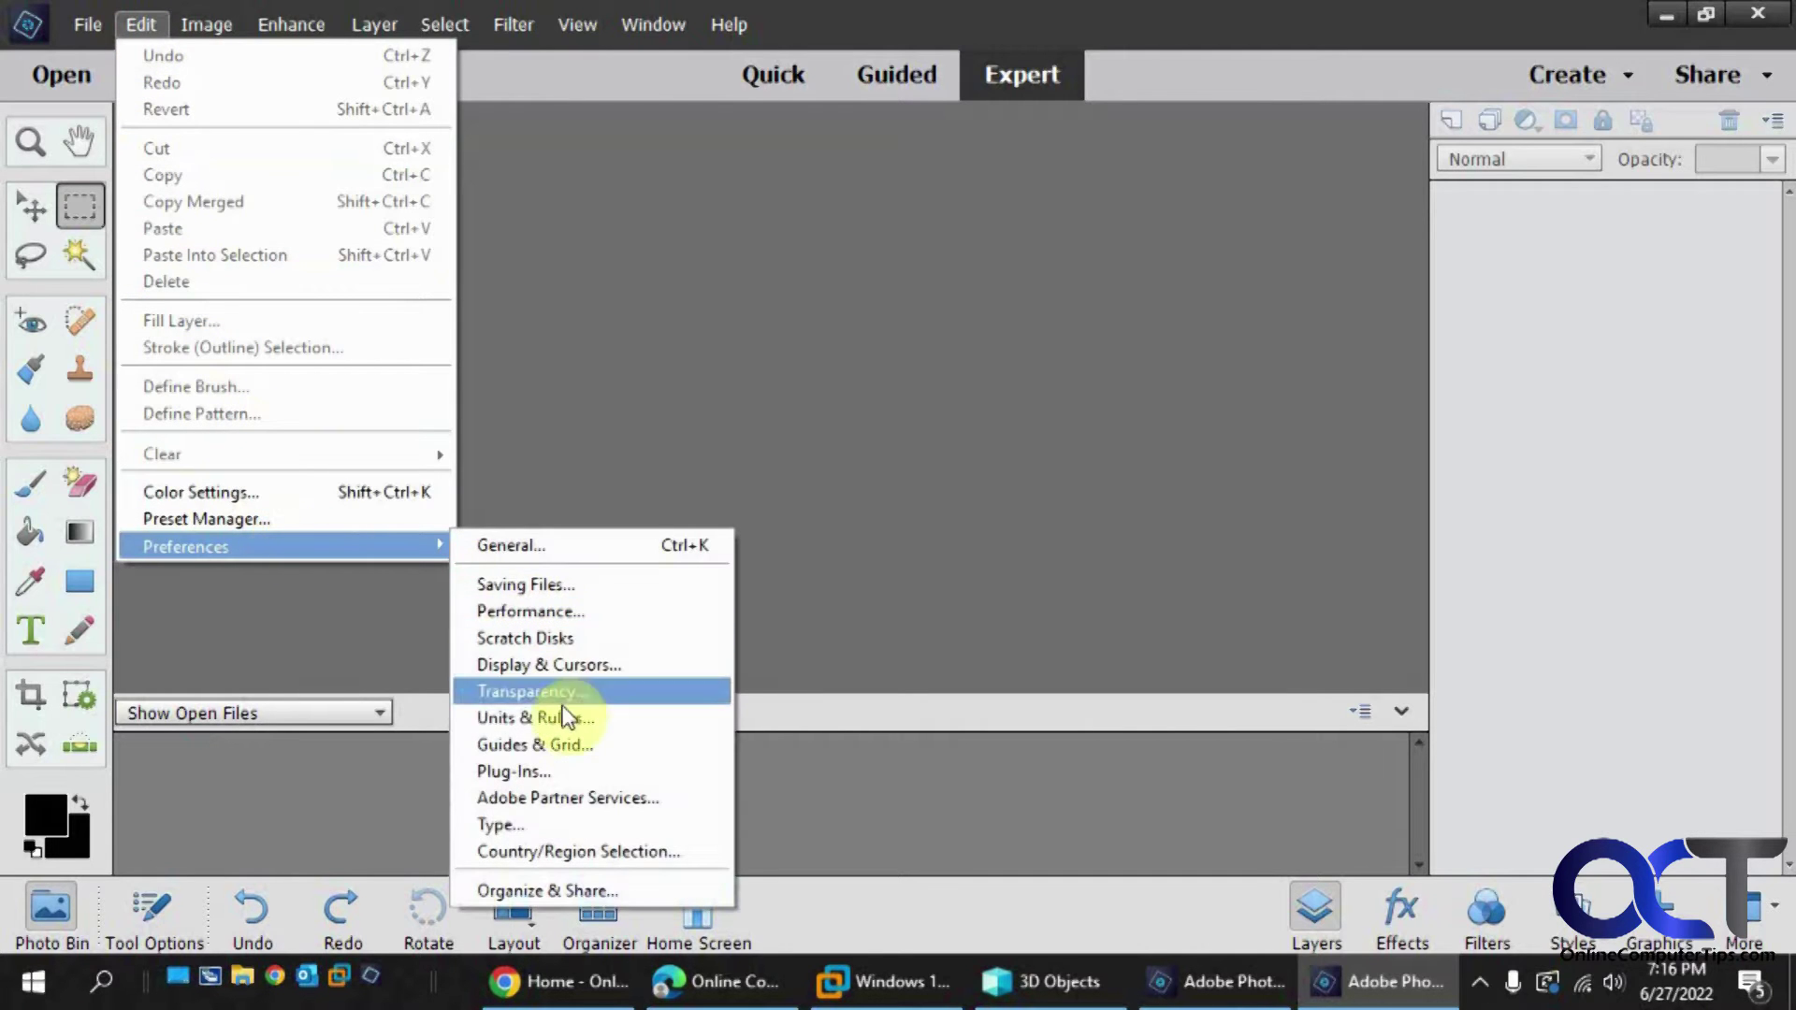
{"action": "left_click", "coordinate": [560, 721]}
{"action": "double_click", "coordinate": [780, 479]}
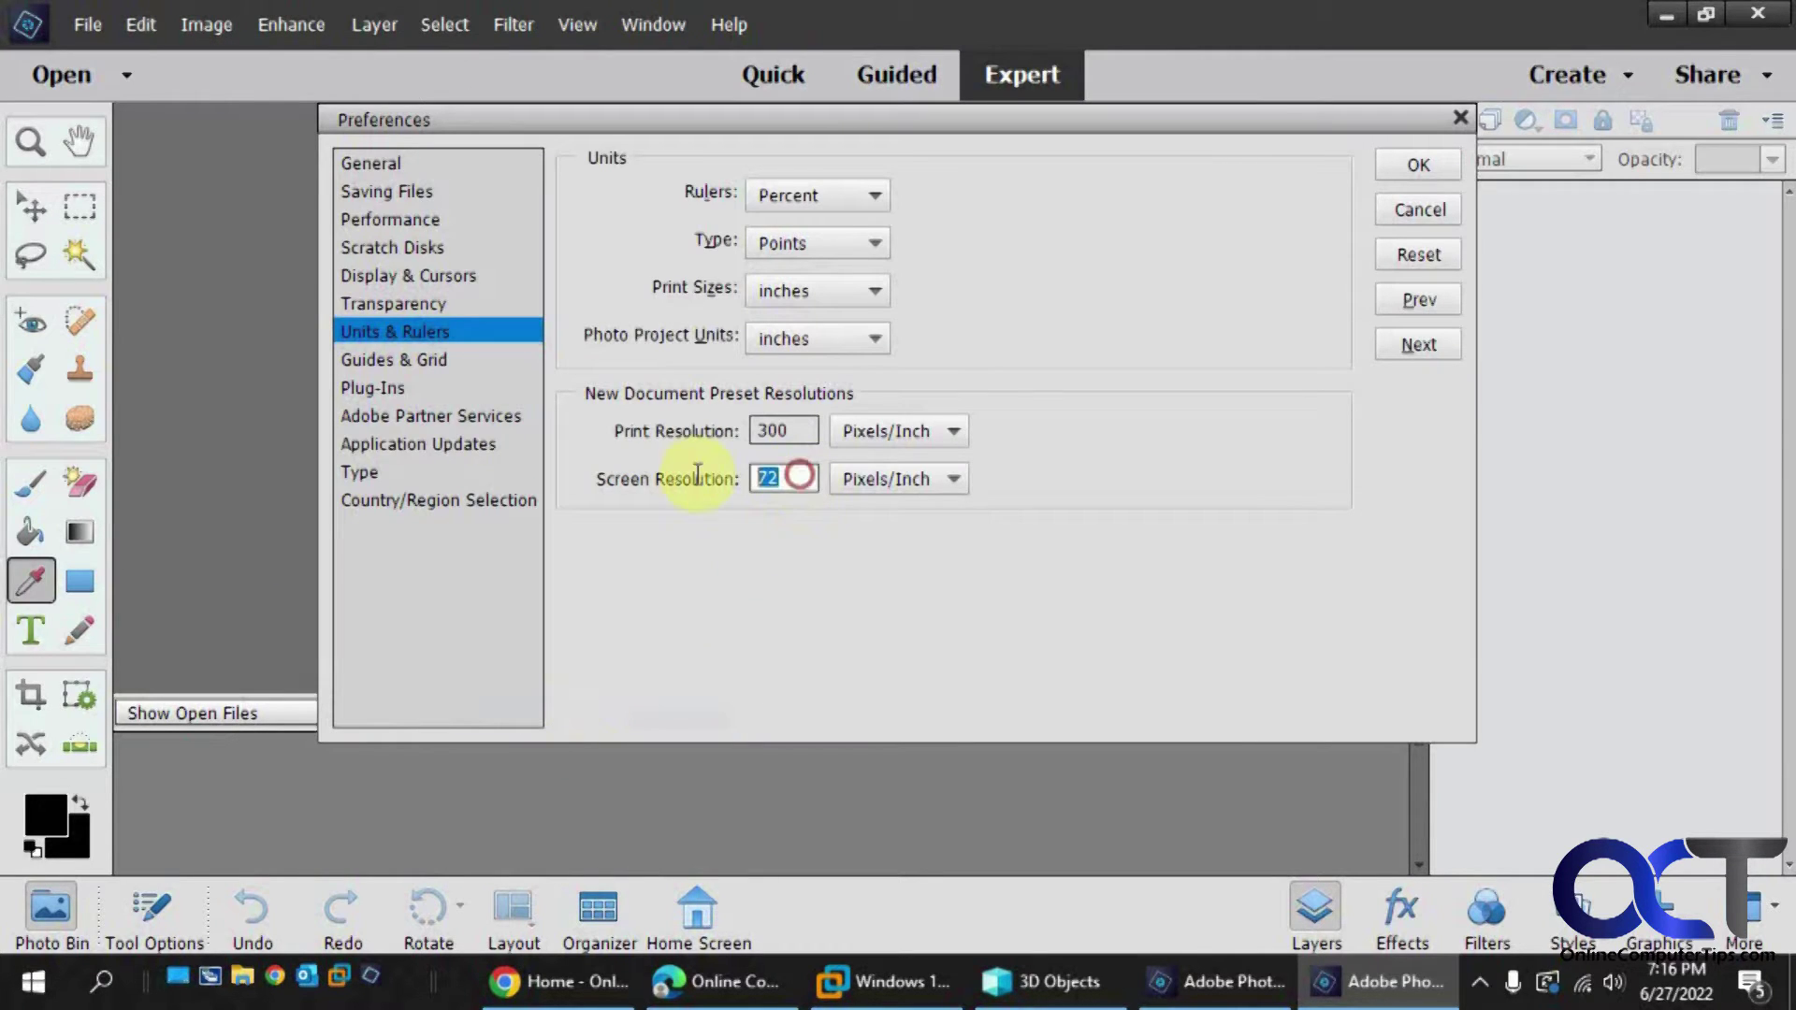
{"action": "type", "text": "300"}
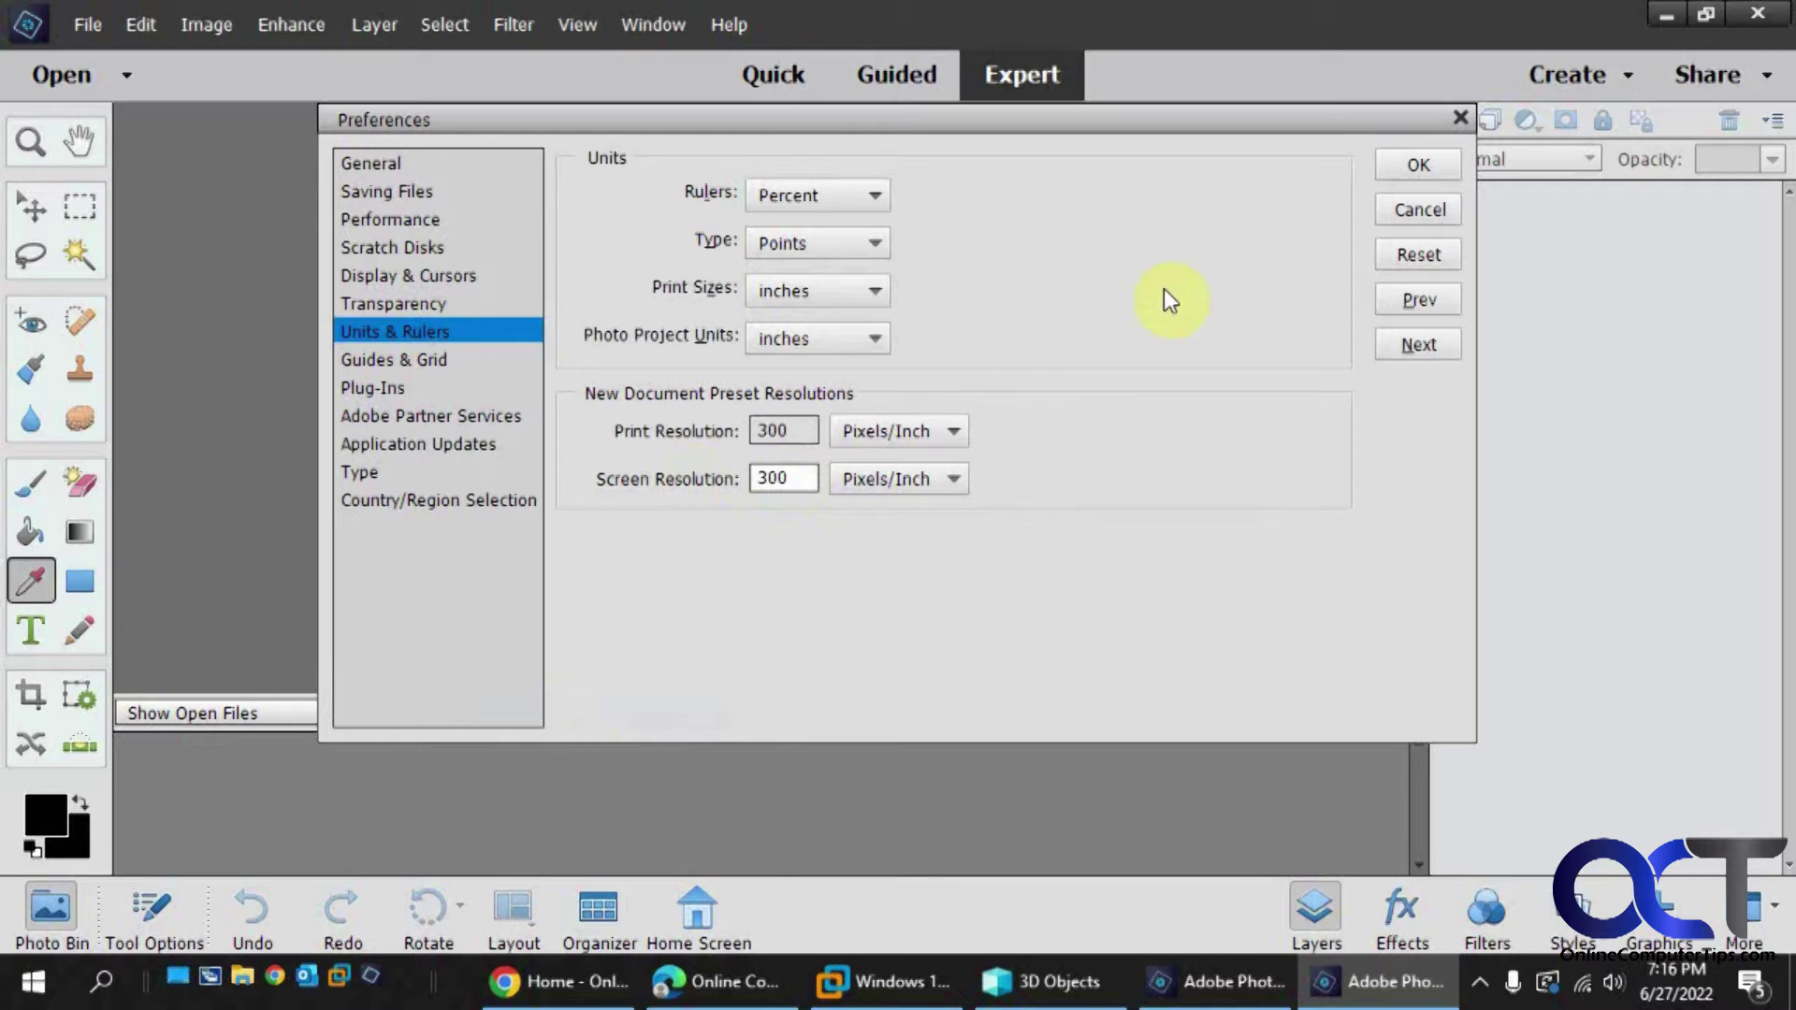
{"action": "left_click", "coordinate": [1410, 166]}
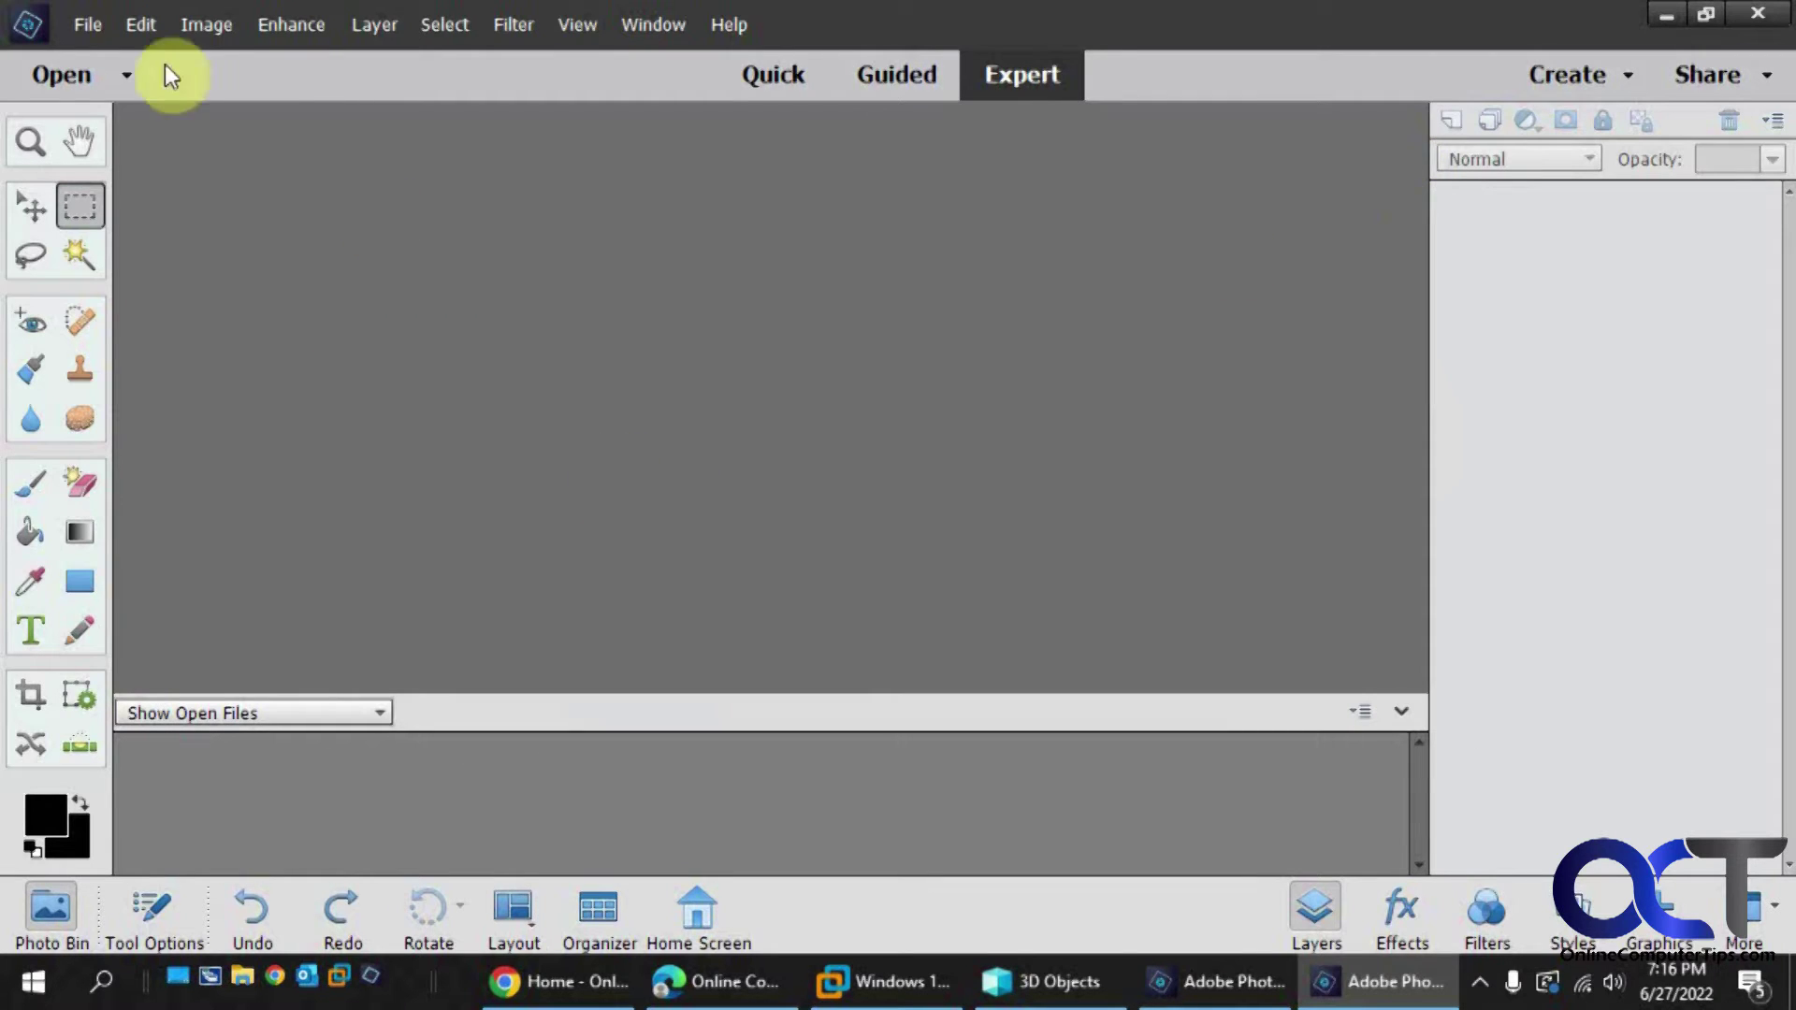
Cancel a new blank file still proposing 72 ppi and relaunch the Photo Editor.
{"action": "left_click", "coordinate": [91, 23]}
{"action": "mouse_move", "coordinate": [141, 24]}
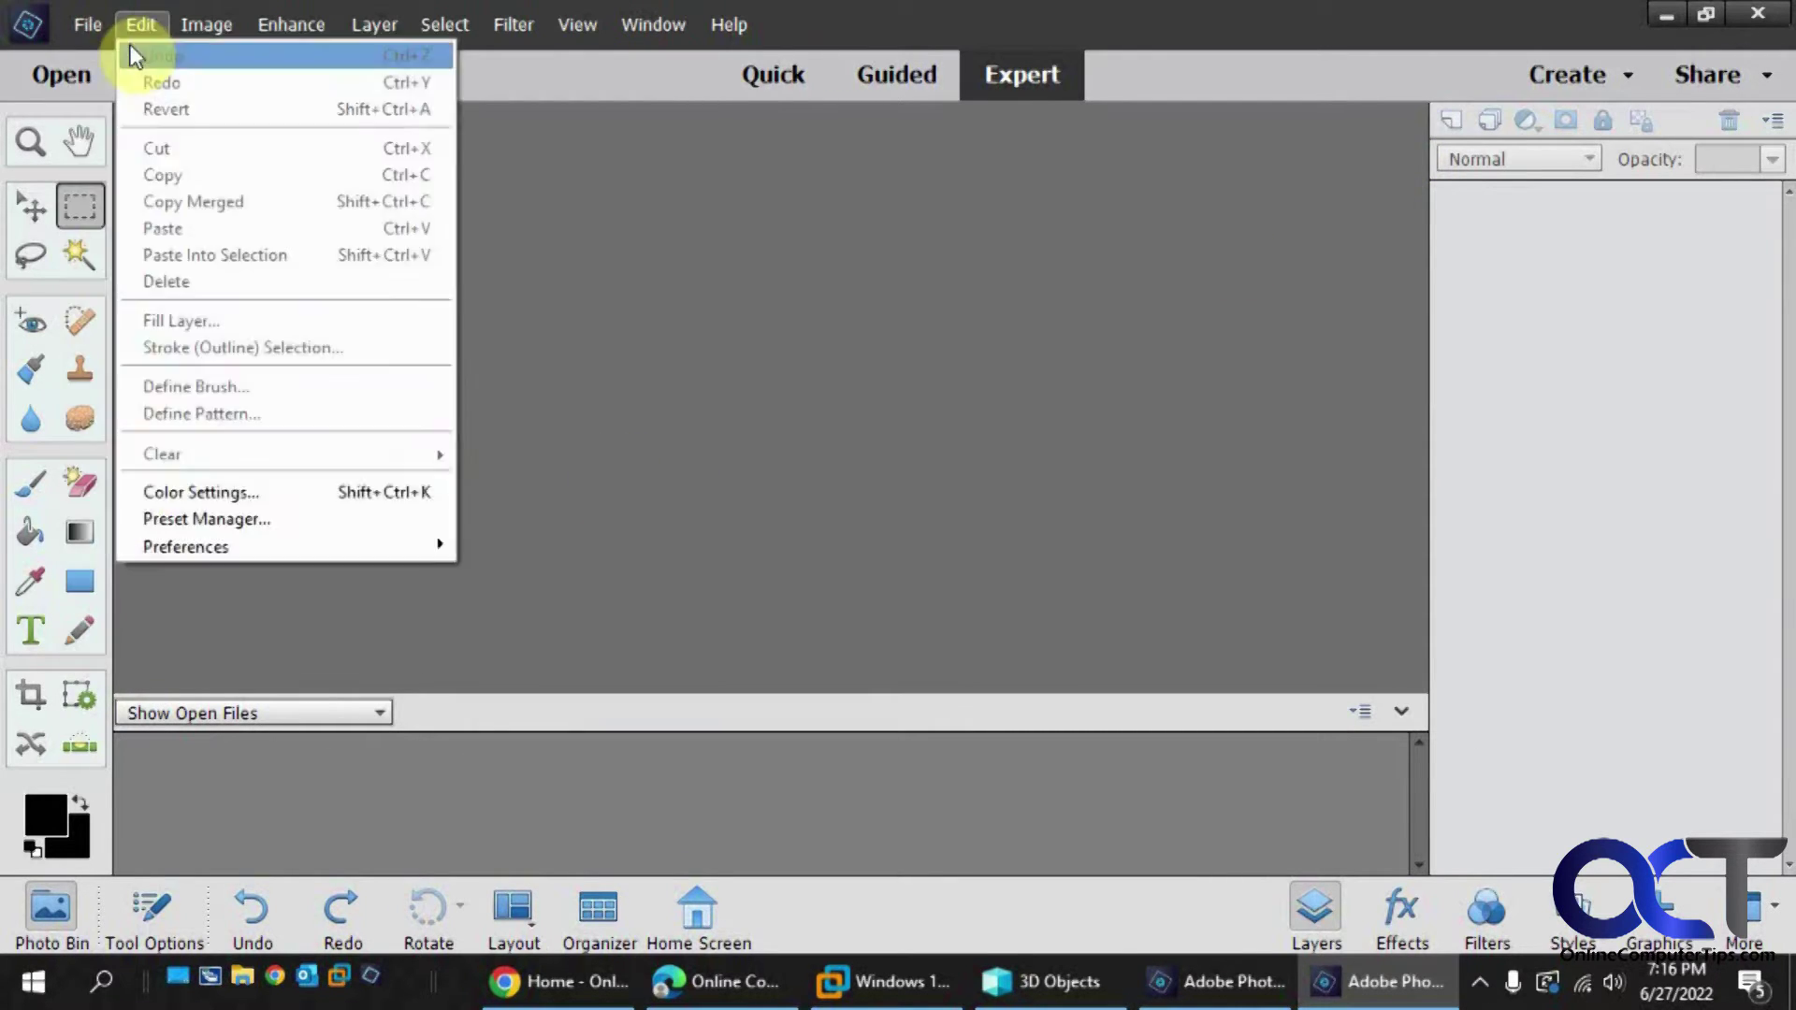
{"action": "left_click", "coordinate": [465, 59]}
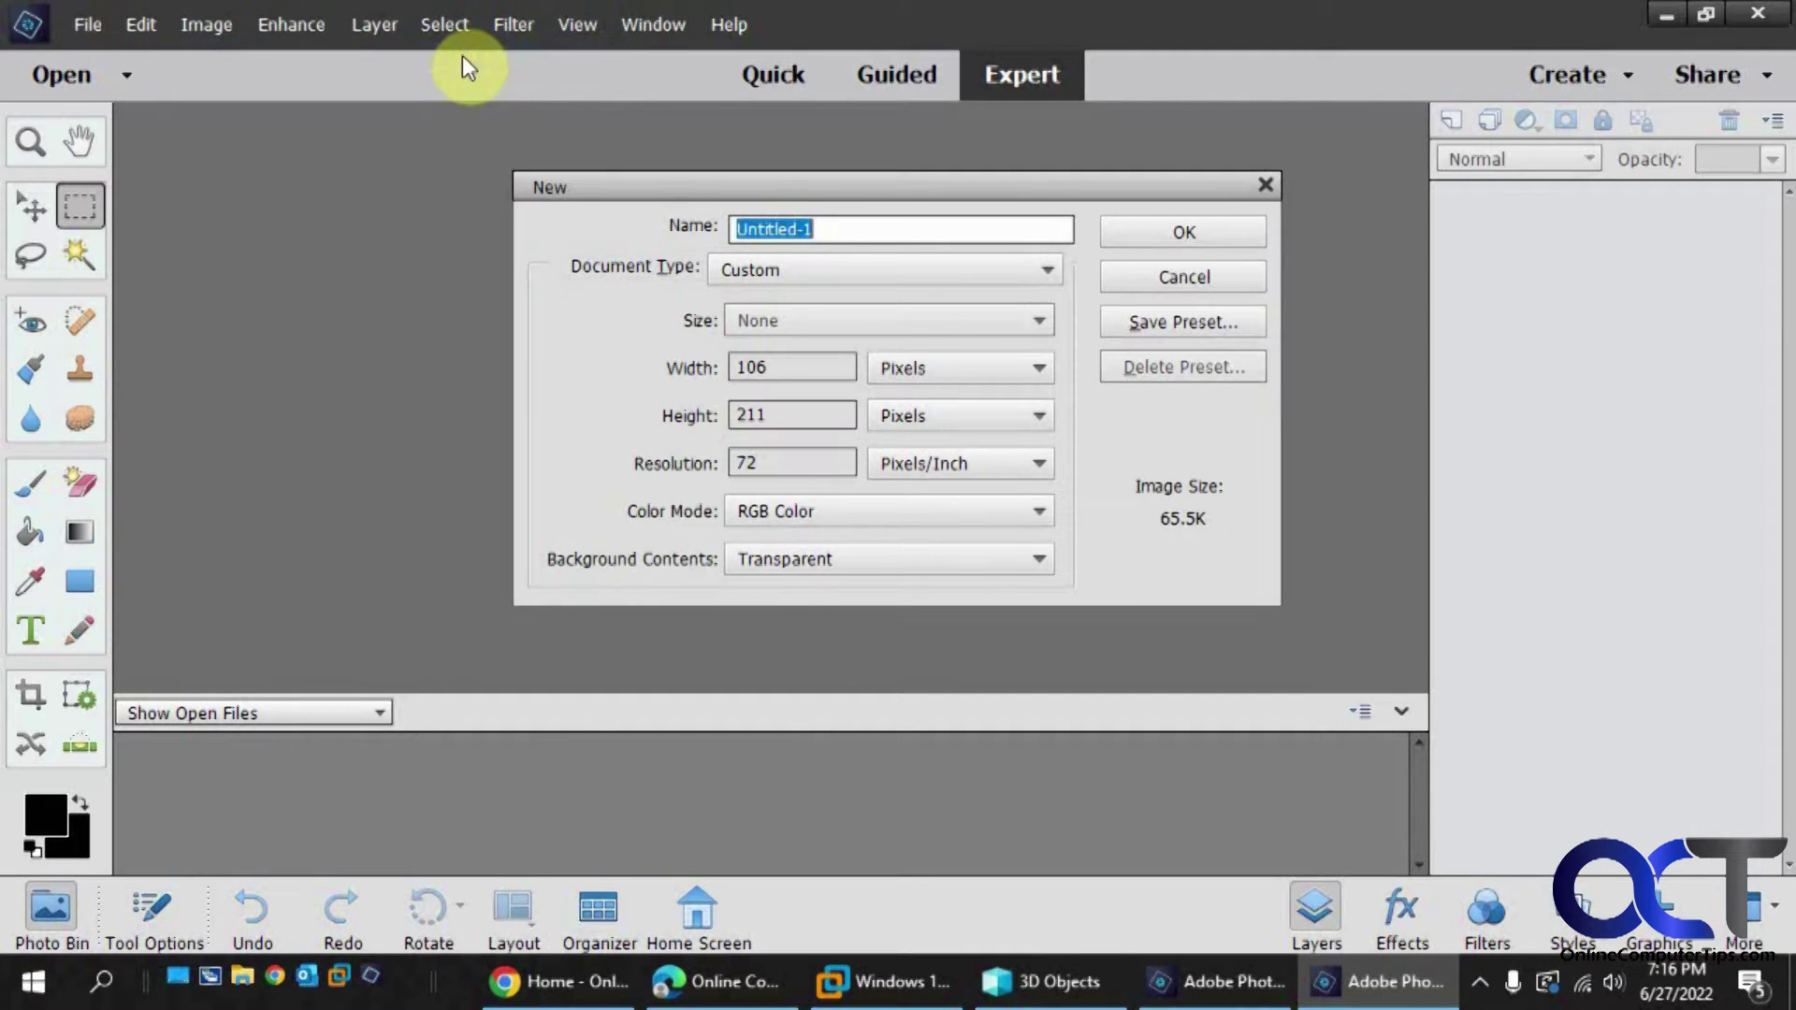
{"action": "left_click", "coordinate": [1170, 278]}
{"action": "left_click", "coordinate": [1752, 24]}
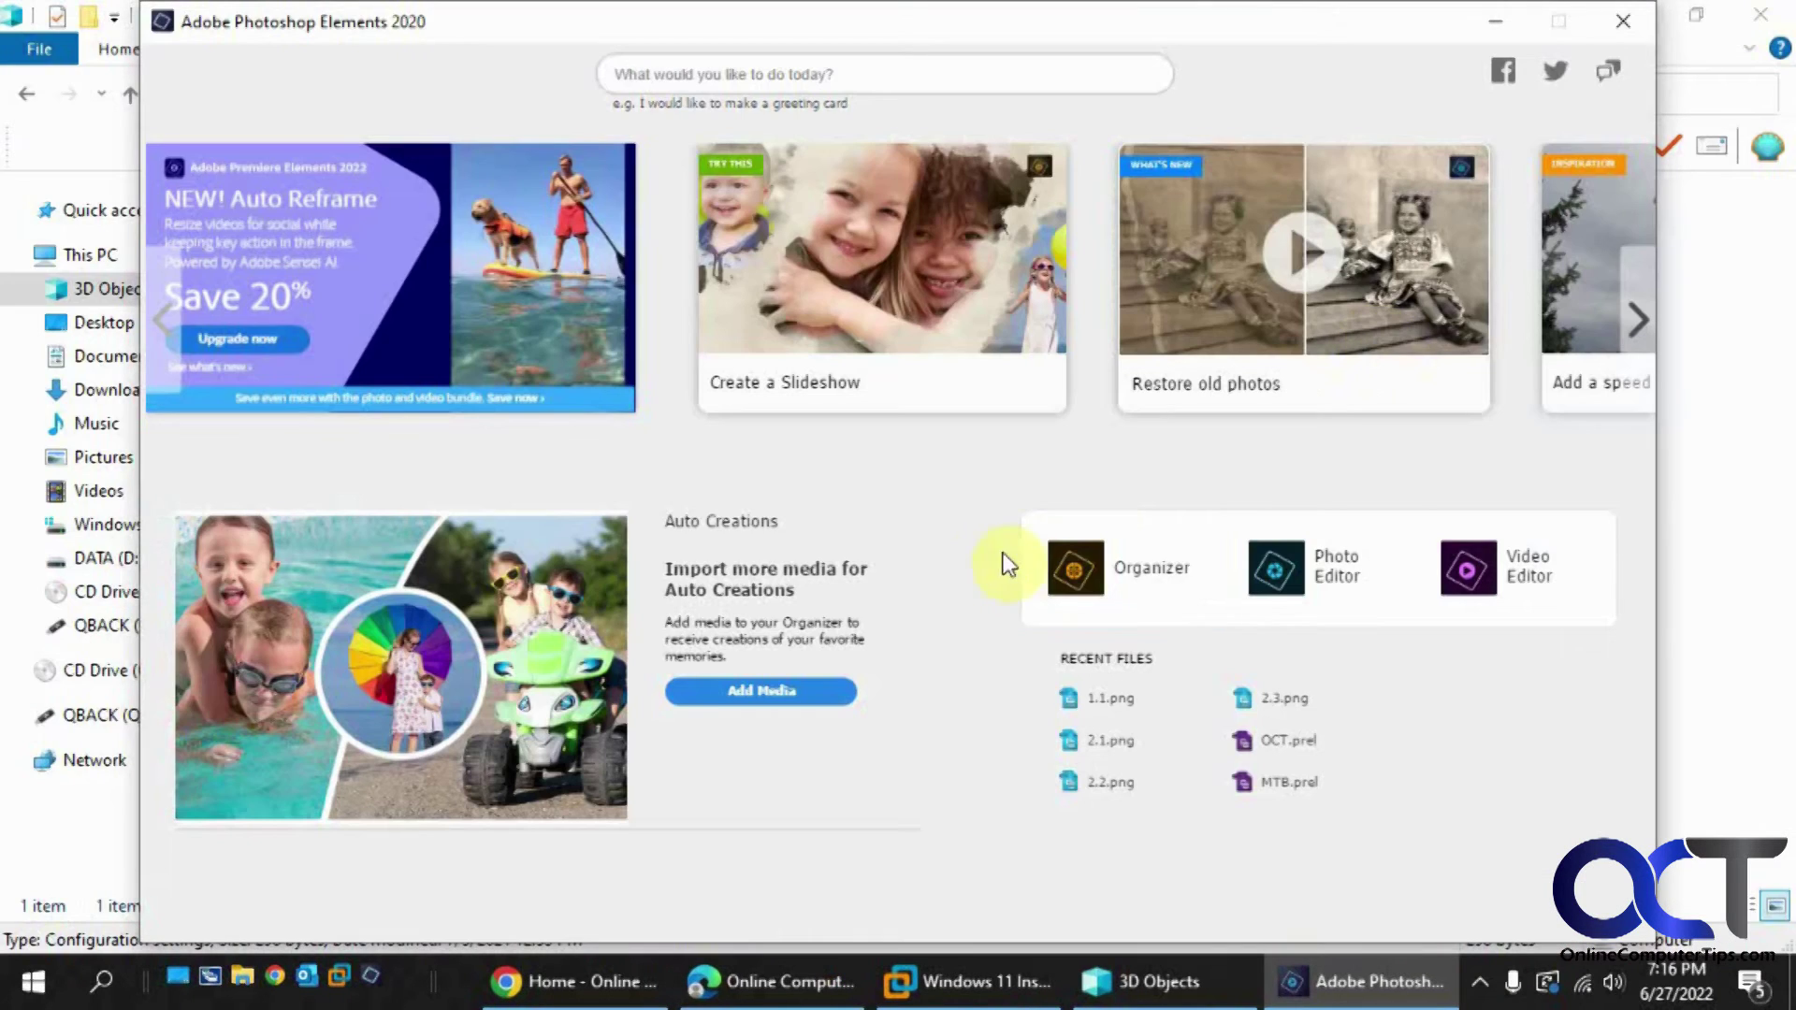
{"action": "left_click", "coordinate": [1291, 571]}
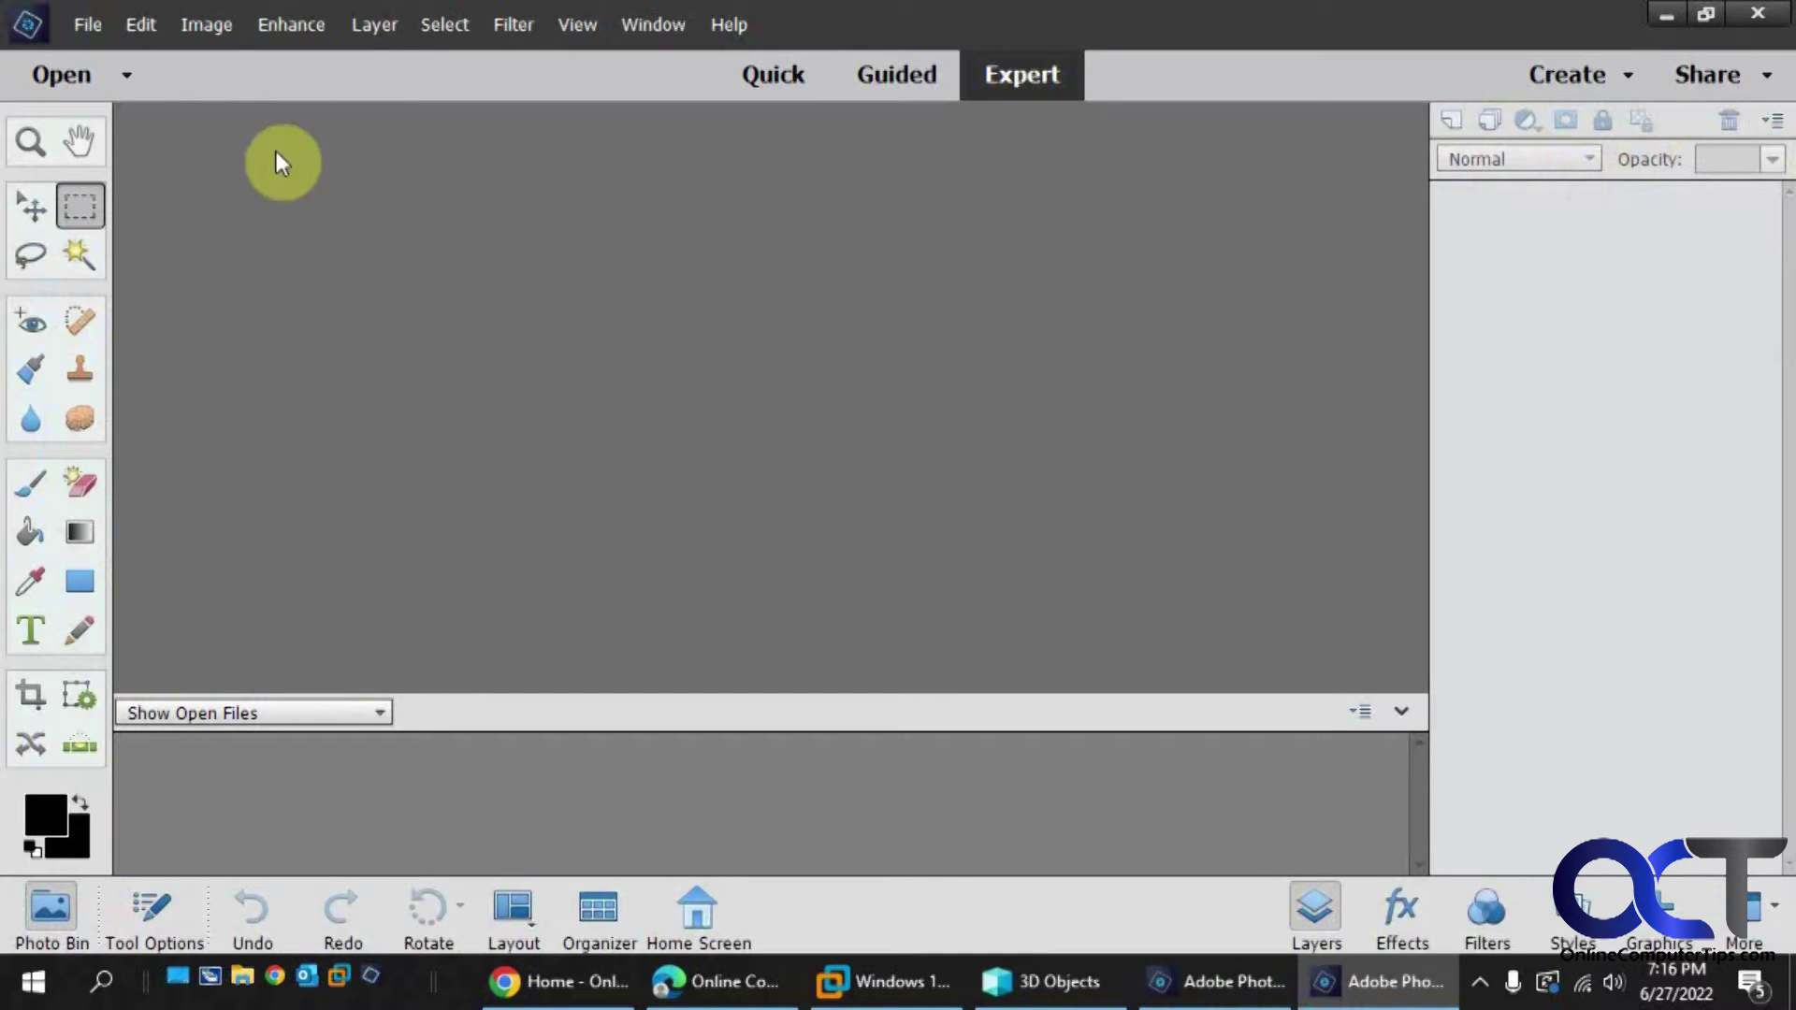
Create a 300 ppi Untitled-1 document, then close it.
{"action": "key", "text": "ctrl+n"}
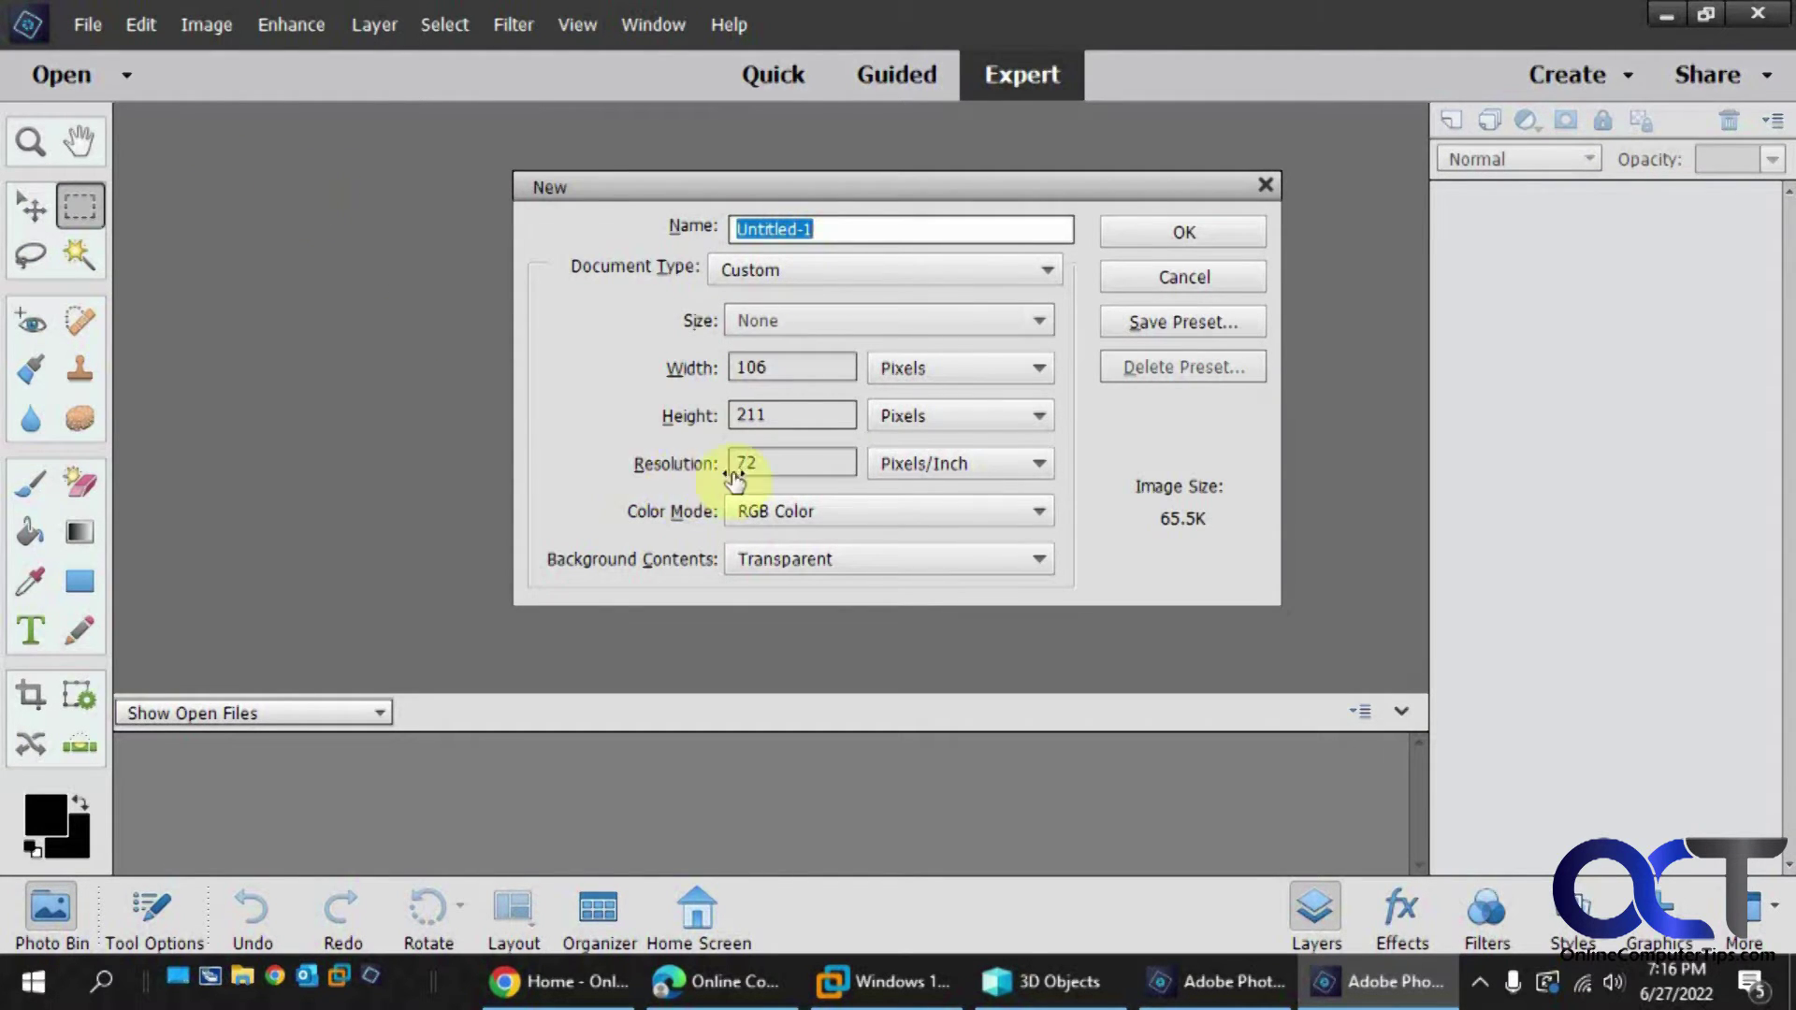
{"action": "double_click", "coordinate": [790, 463]}
{"action": "type", "text": "300"}
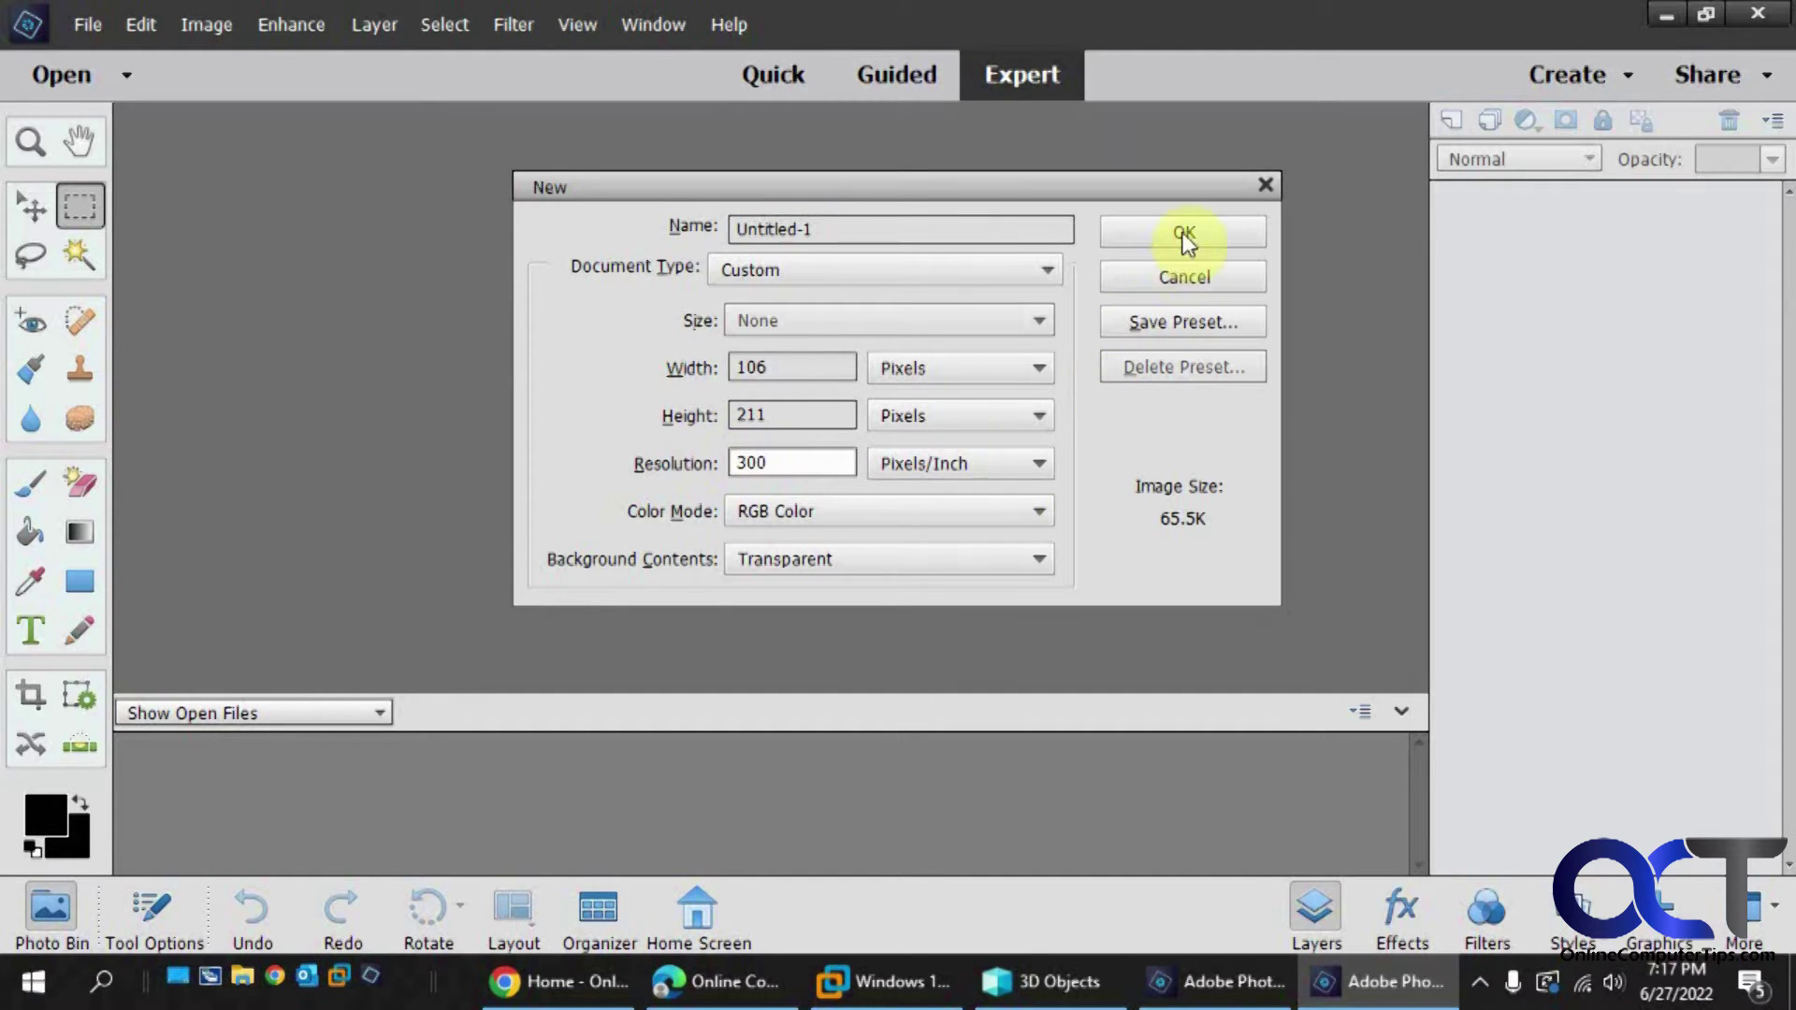
{"action": "left_click", "coordinate": [1183, 231]}
{"action": "left_click", "coordinate": [428, 119]}
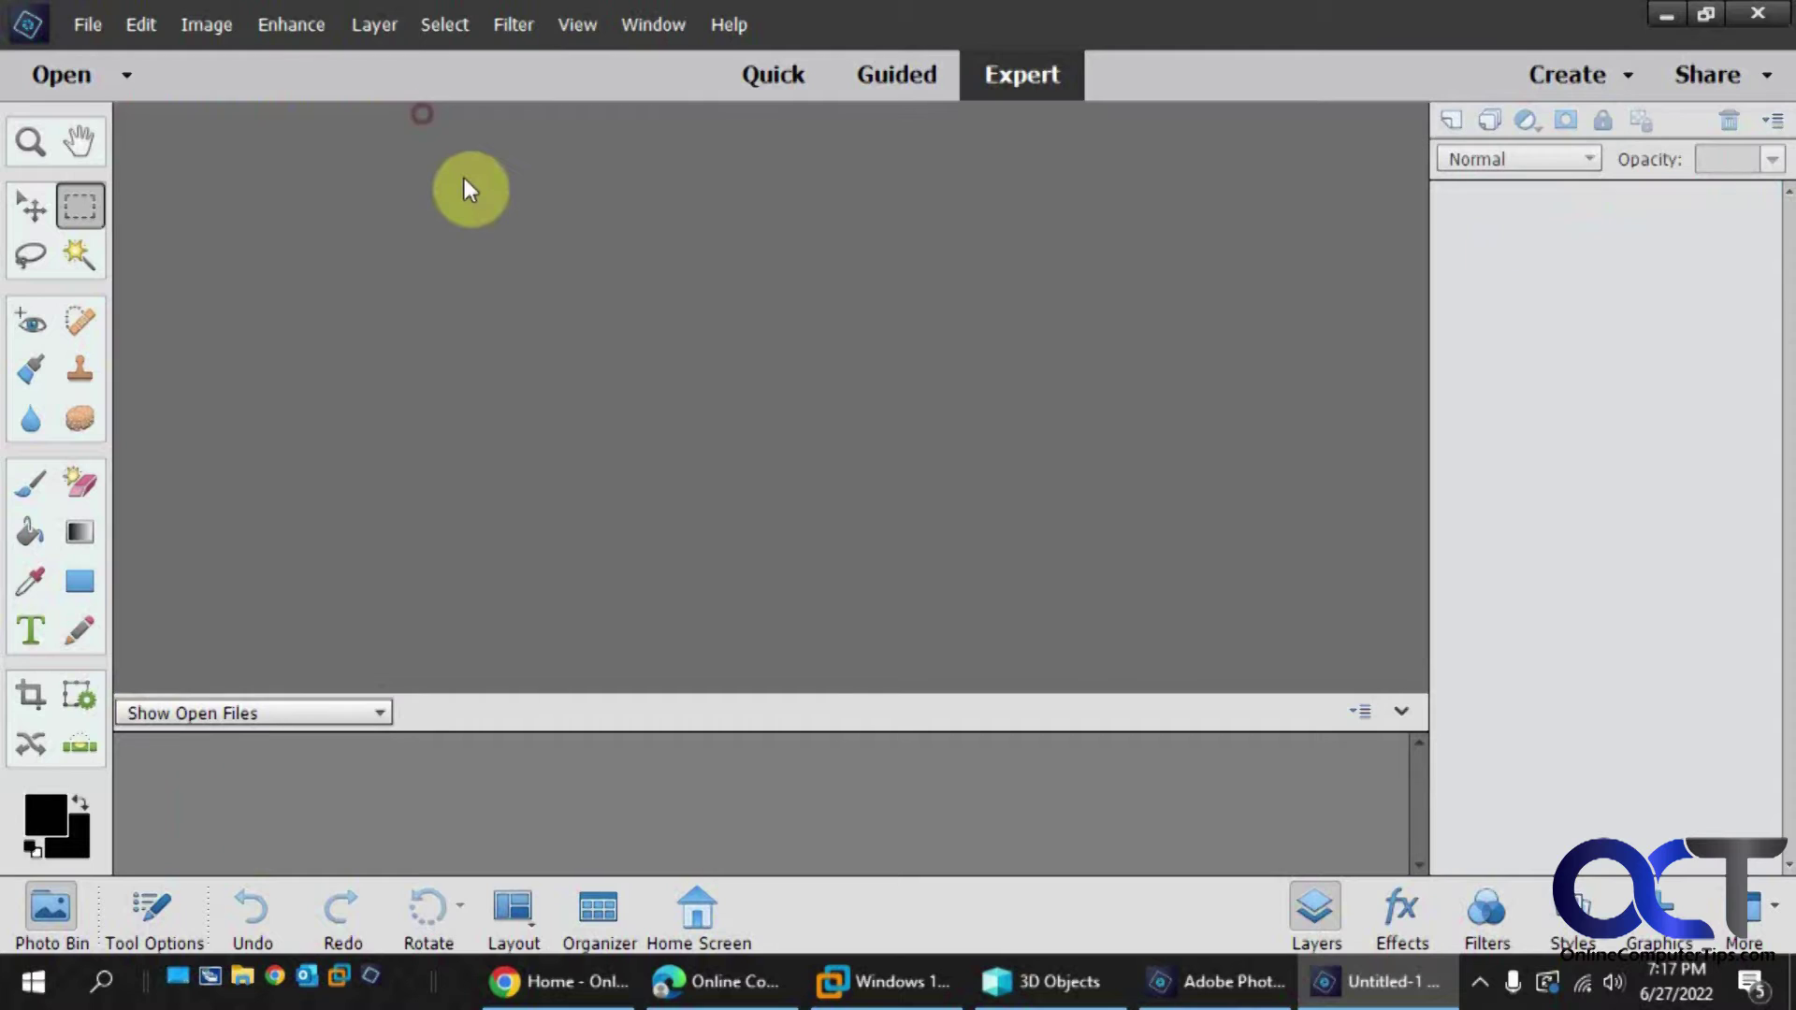
Relaunch the Photo Editor and reopen new-file settings, now defaulting to 300 ppi.
{"action": "key", "text": "ctrl+n"}
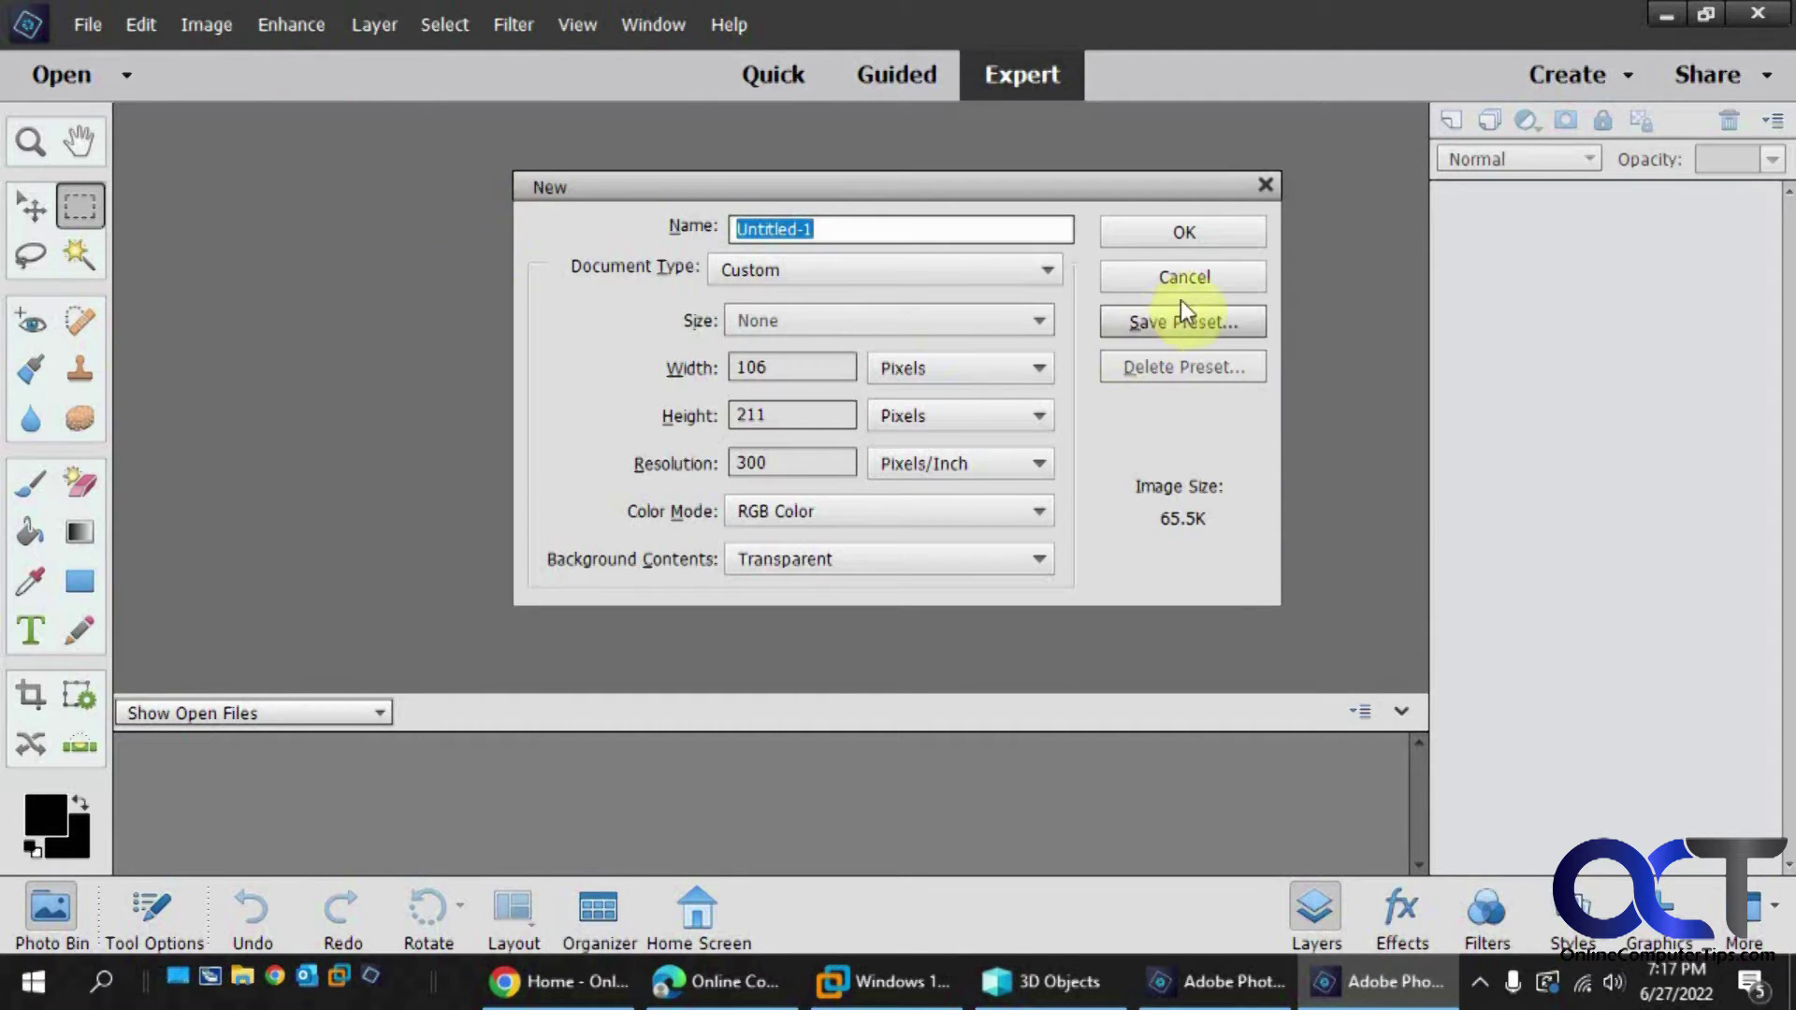
{"action": "left_click", "coordinate": [1183, 279]}
{"action": "left_click", "coordinate": [1757, 14]}
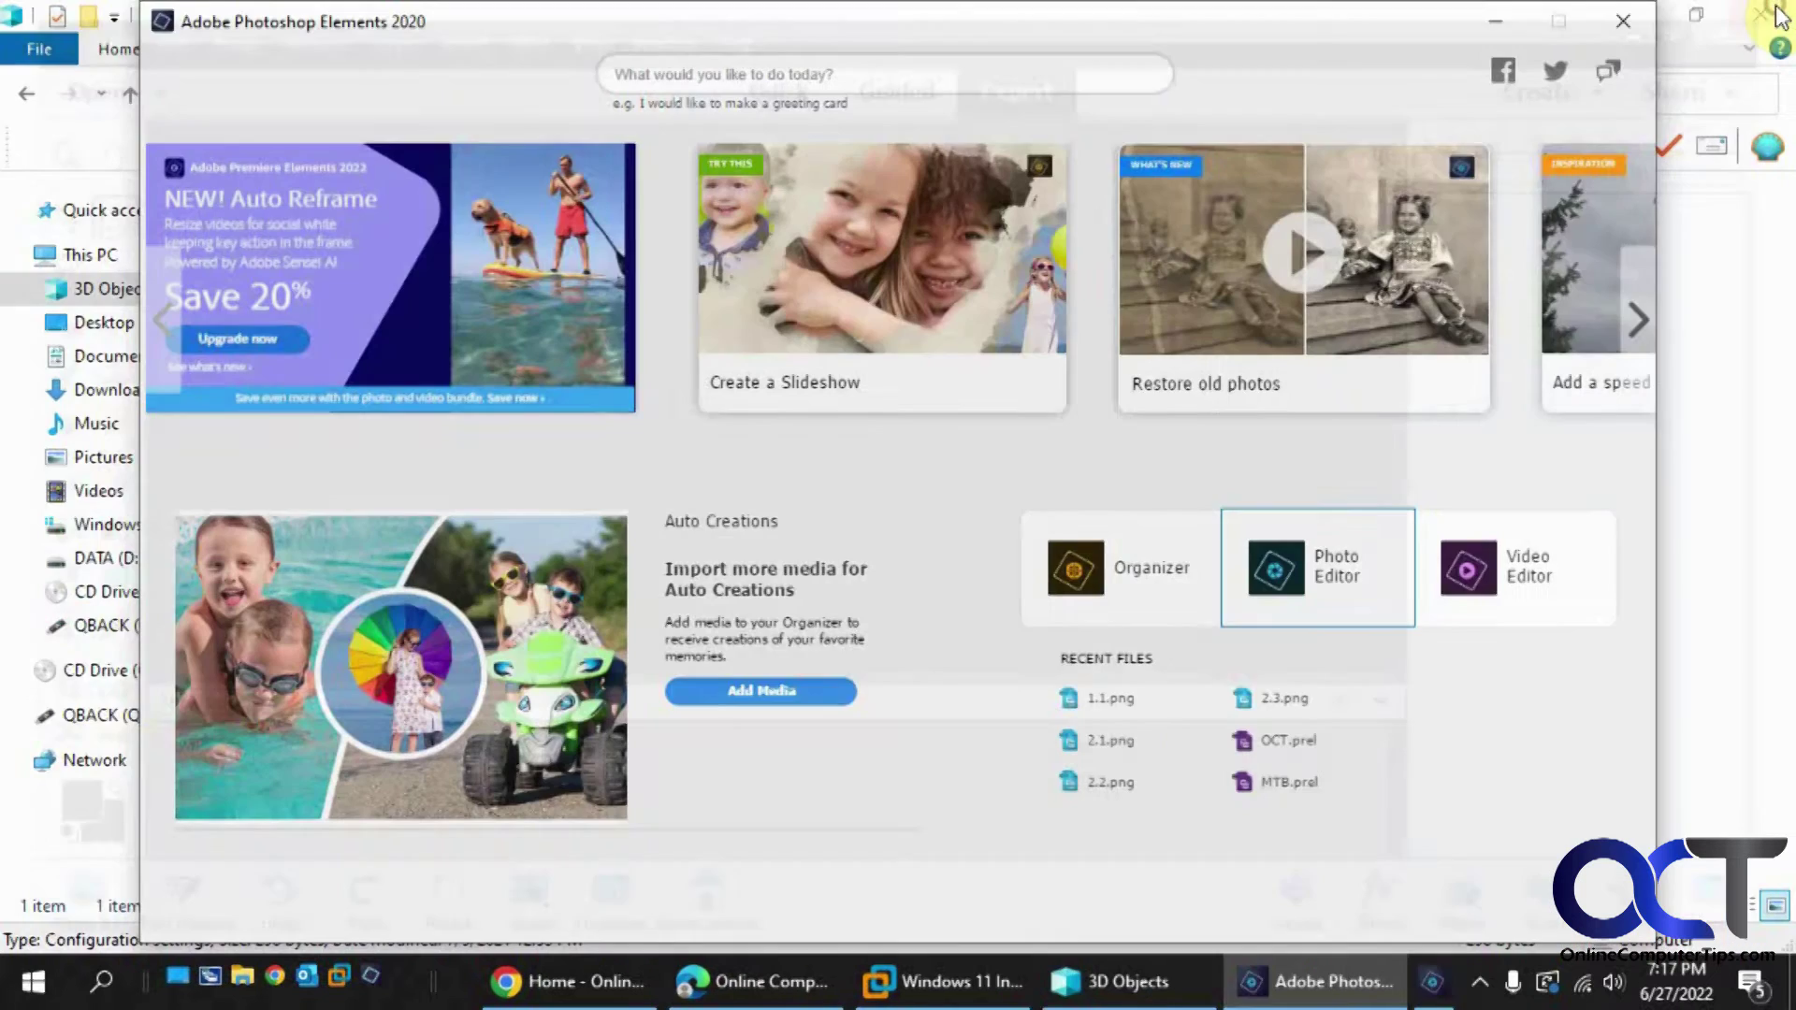
{"action": "left_click", "coordinate": [1336, 584]}
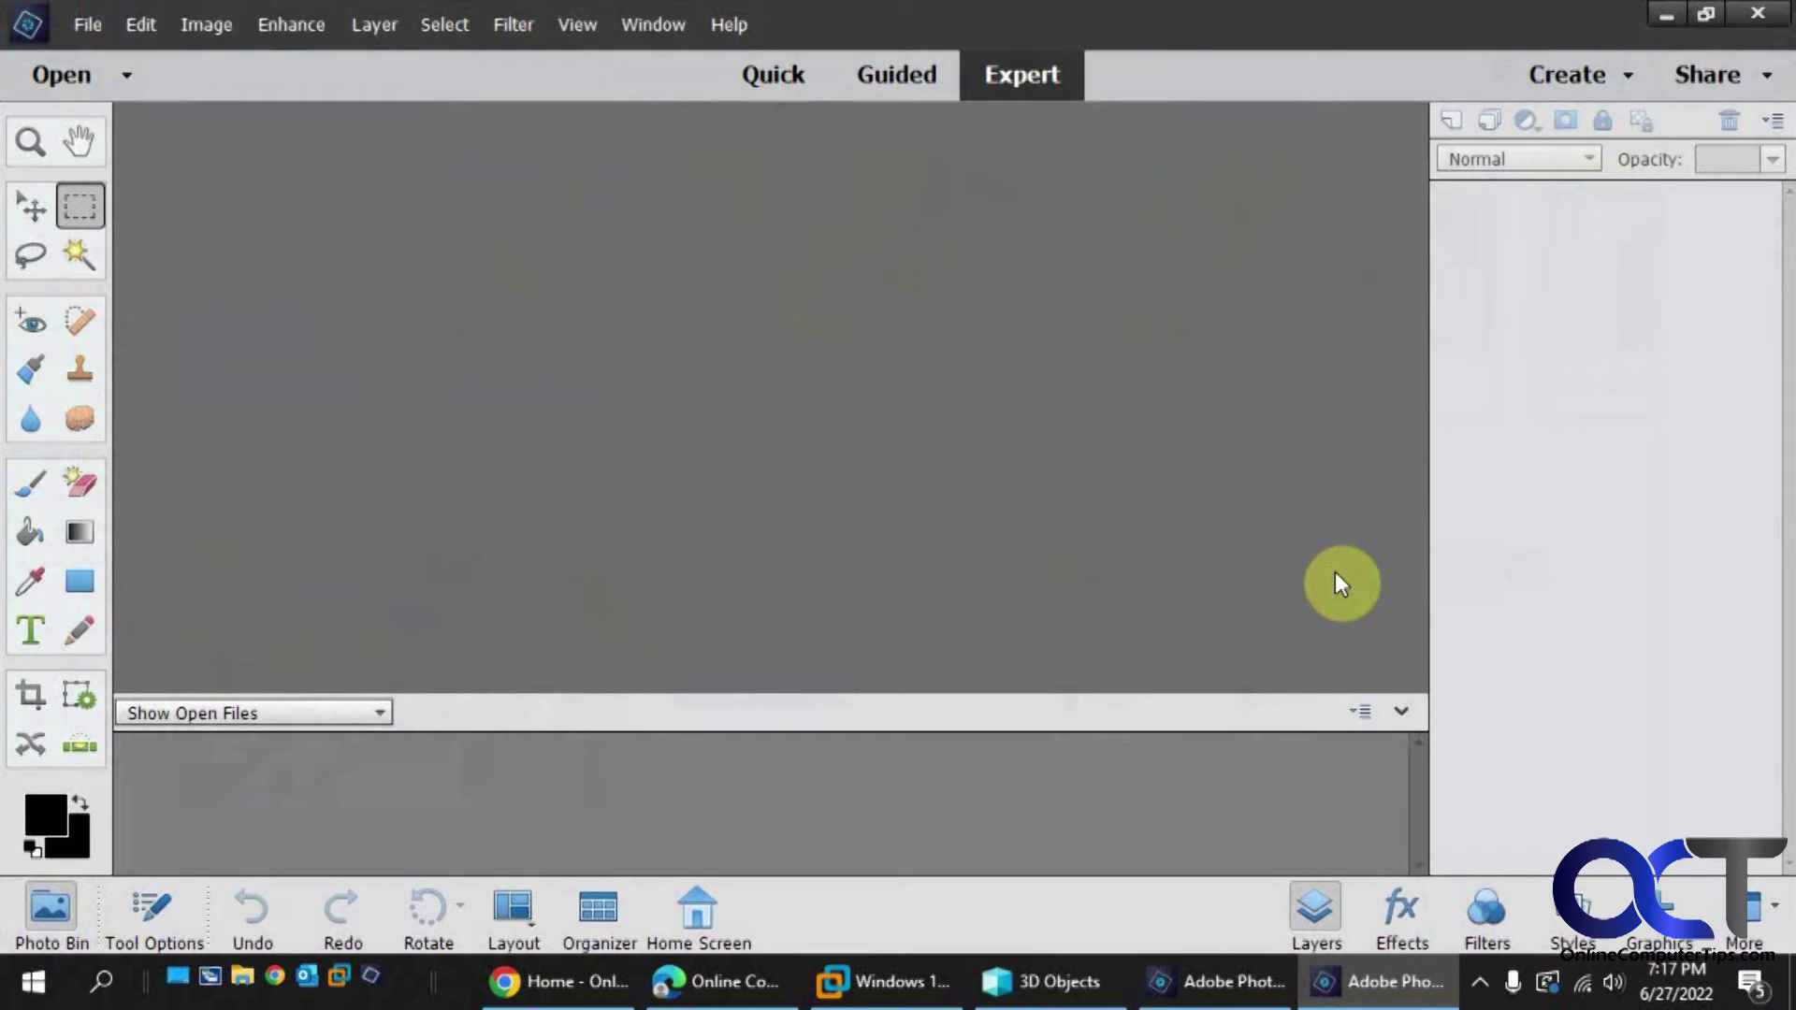
{"action": "key", "text": "ctrl+n"}
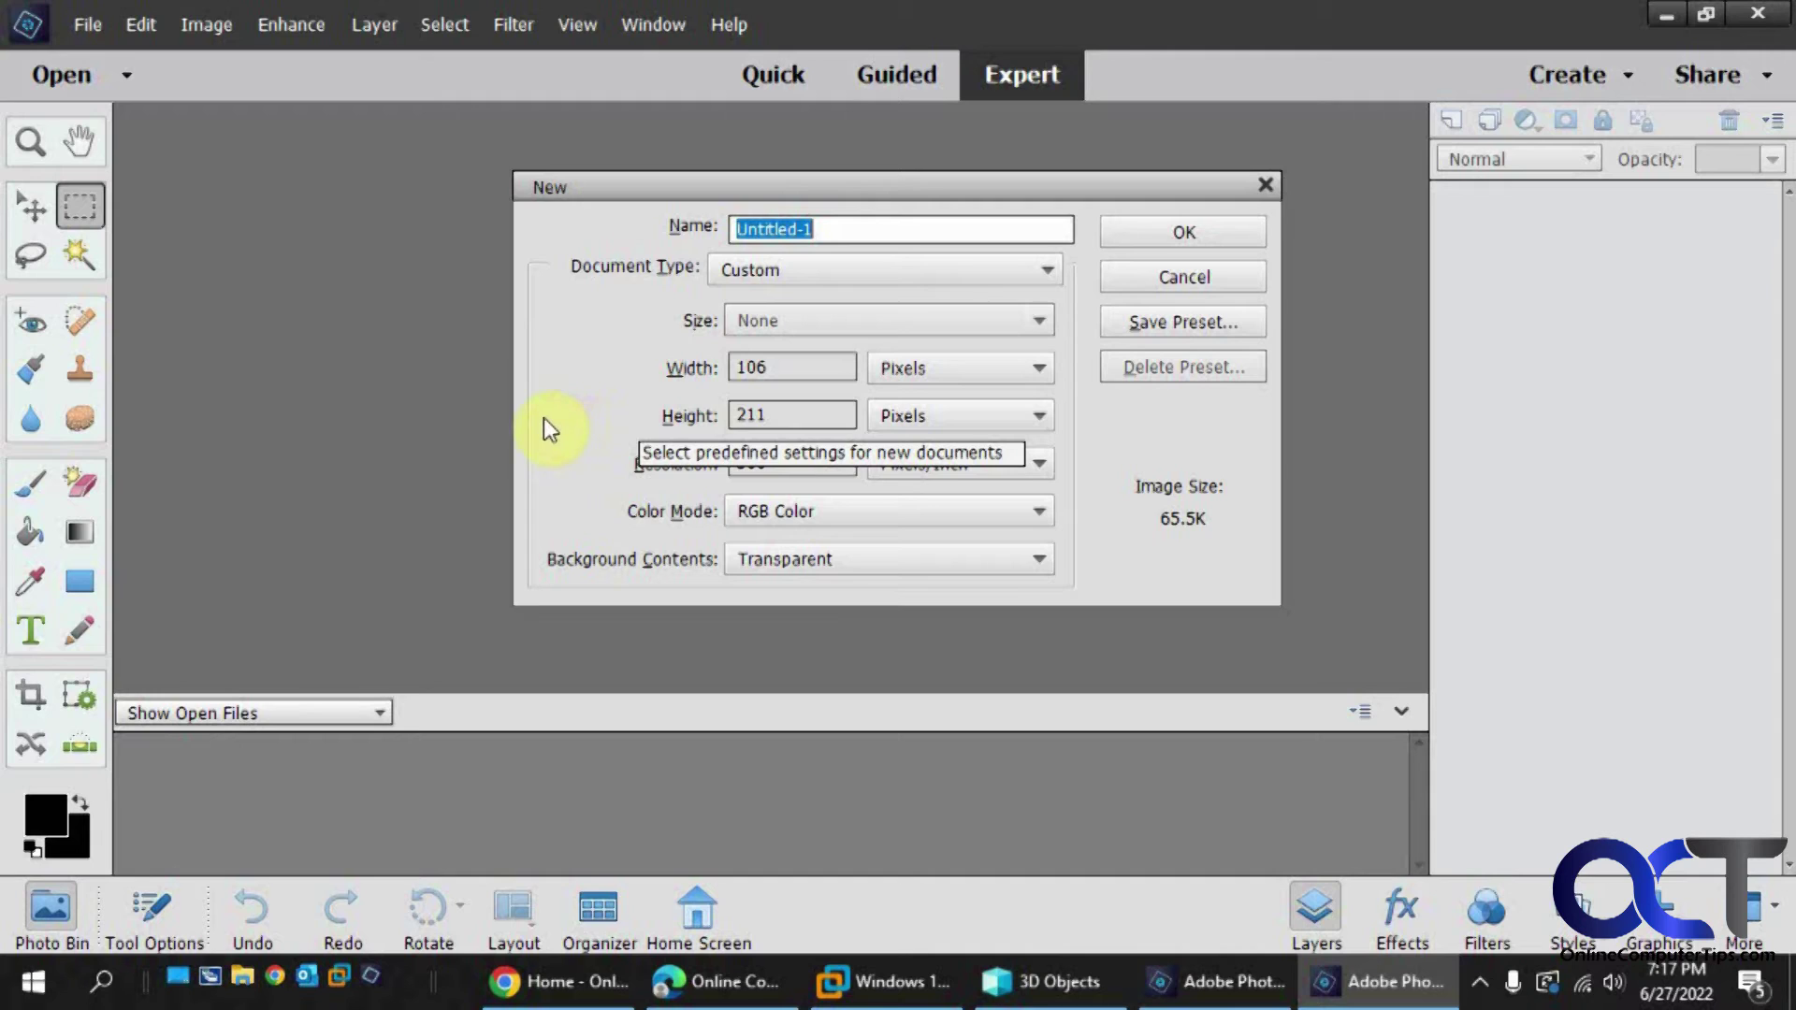
Cancel the New dialog so no 300 ppi document is created.
{"action": "left_click", "coordinate": [1155, 276]}
{"action": "left_click", "coordinate": [144, 31]}
{"action": "mouse_move", "coordinate": [198, 546]}
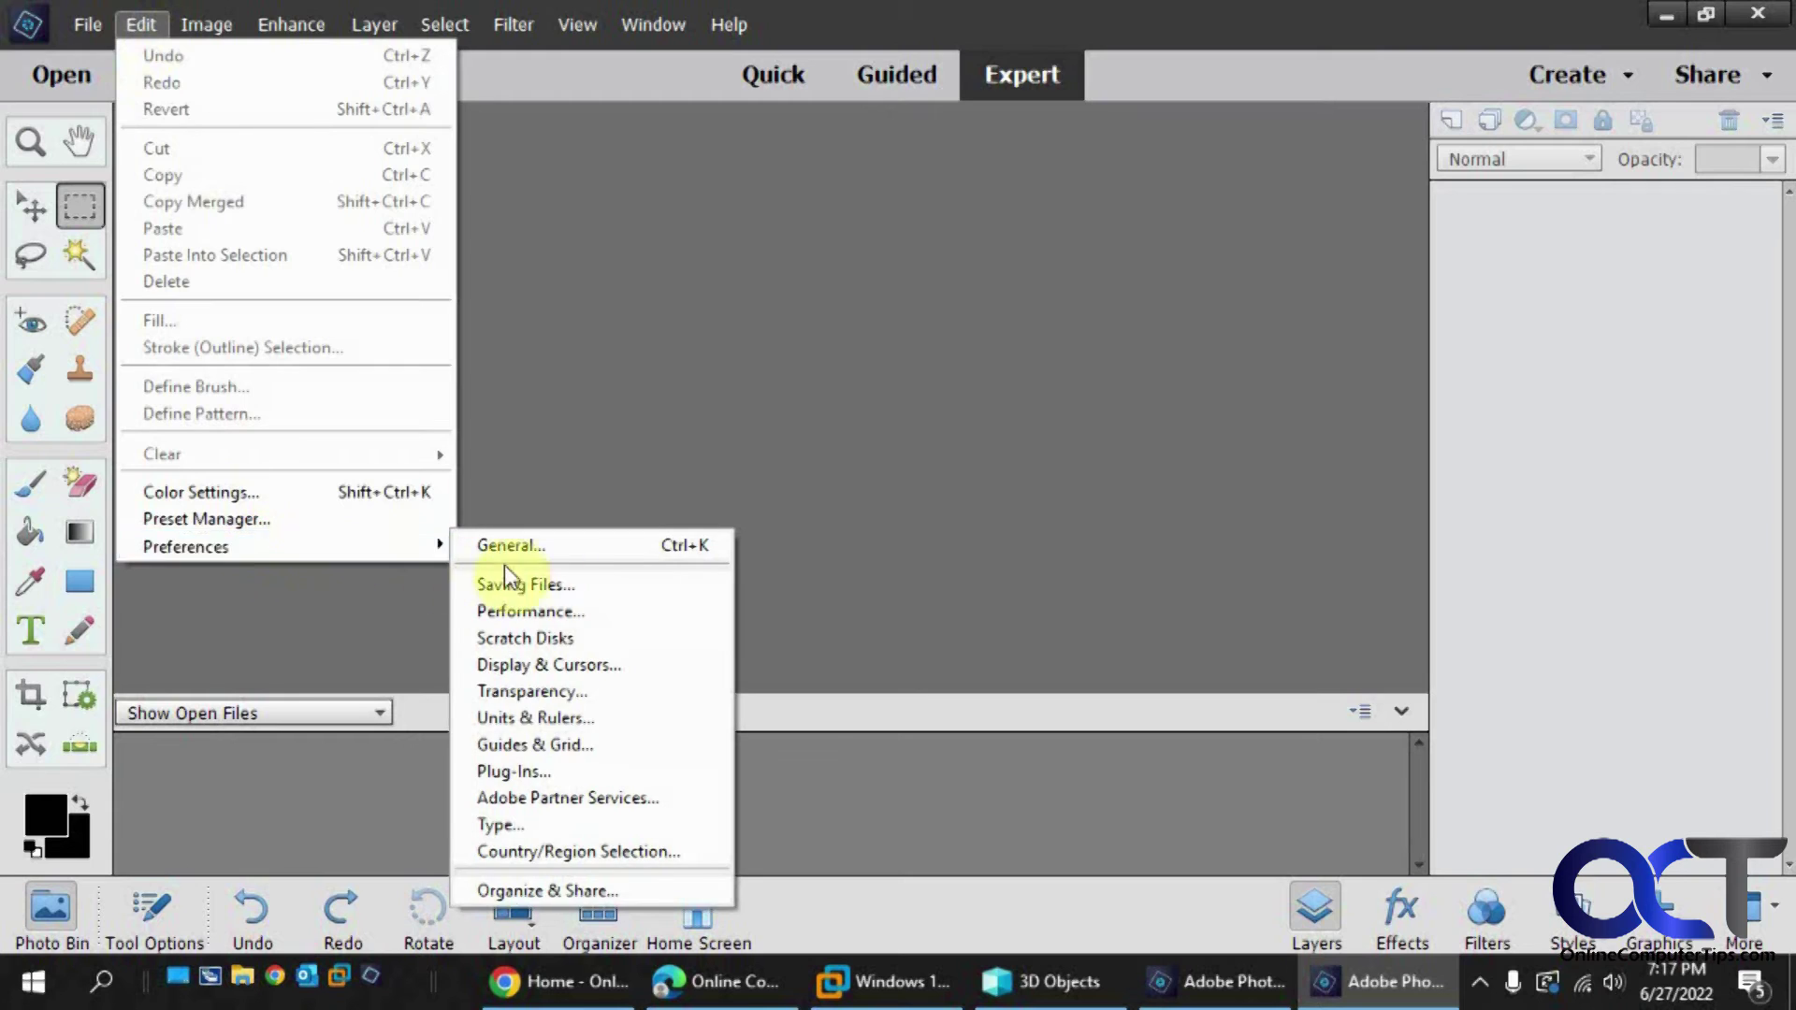
{"action": "left_click", "coordinate": [552, 718]}
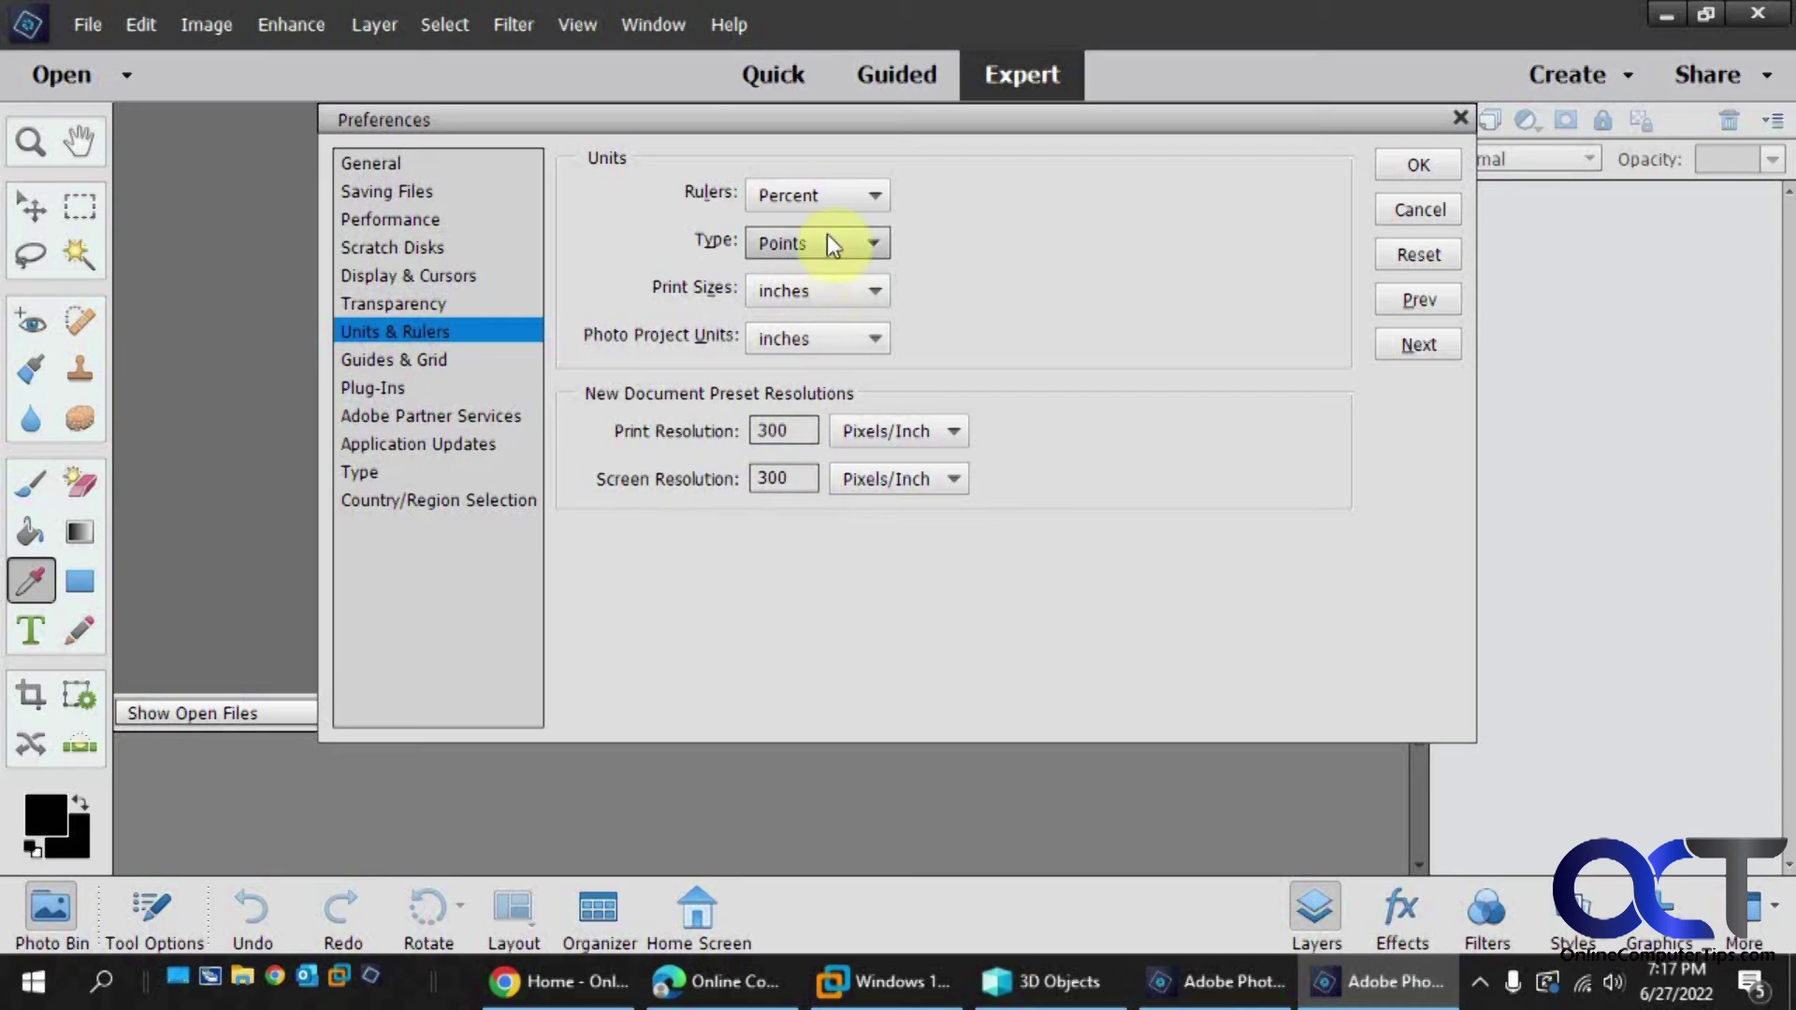
{"action": "left_click", "coordinate": [819, 193]}
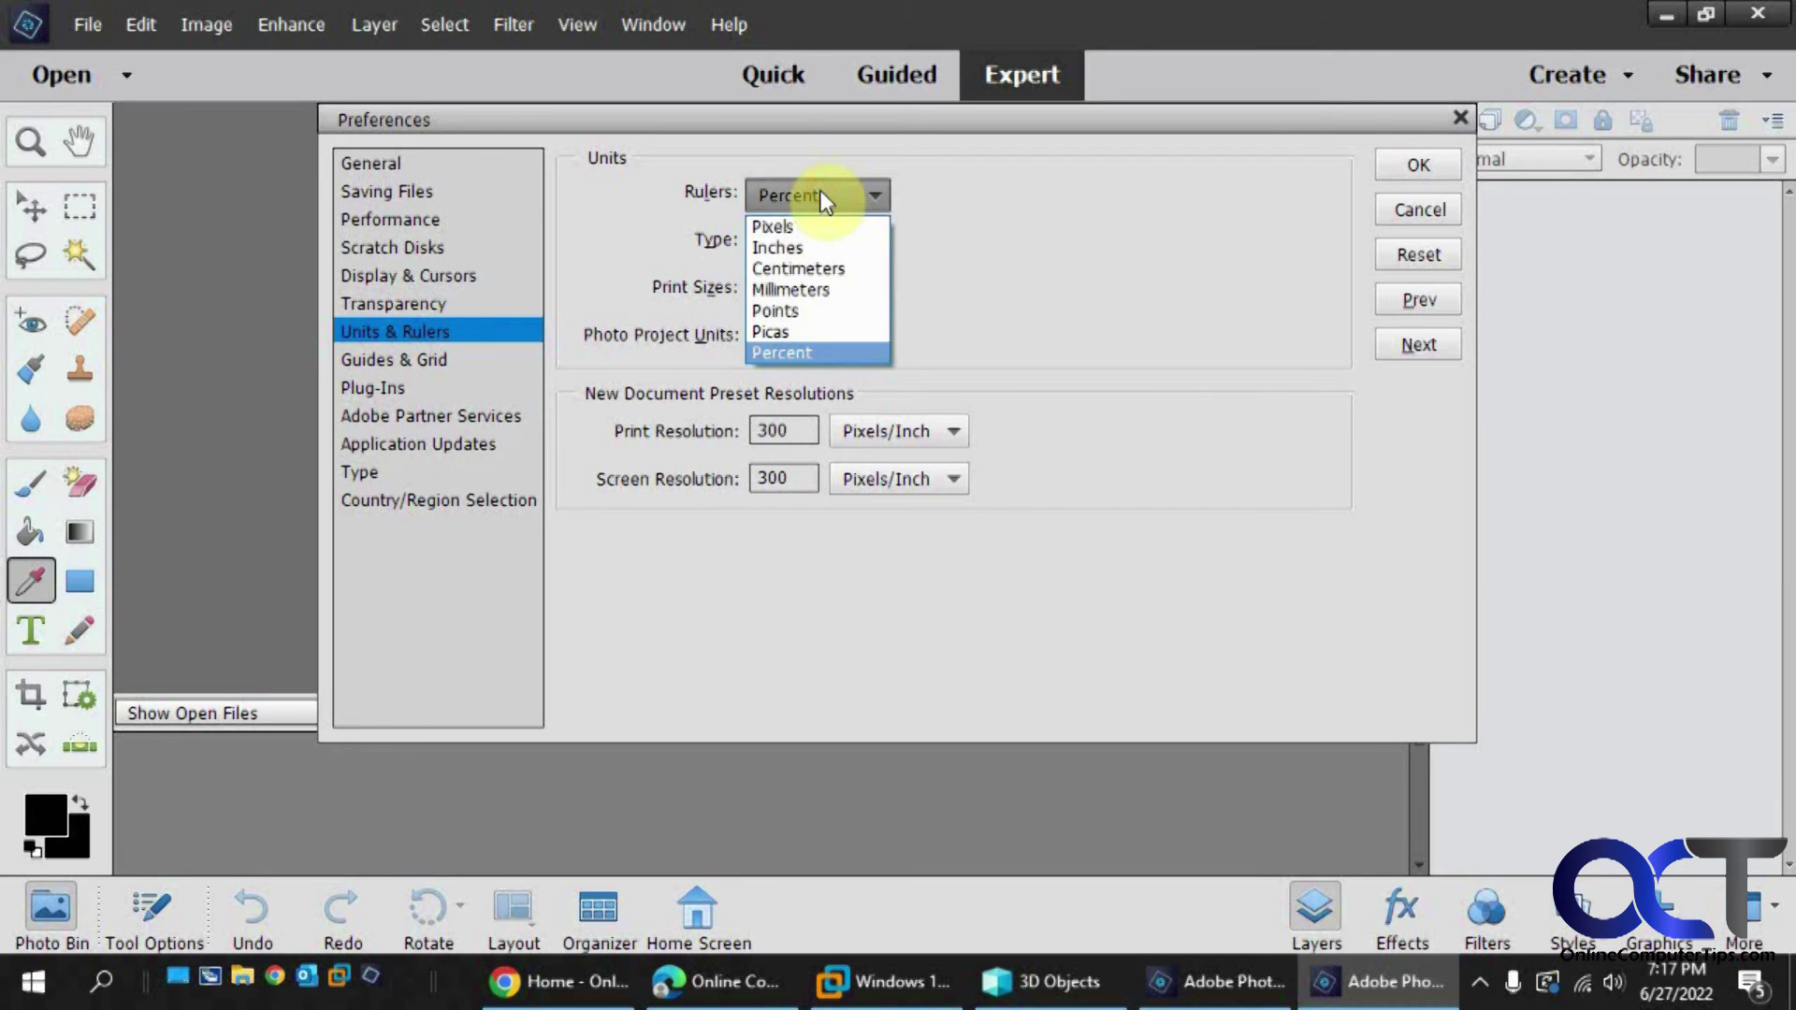
{"action": "left_click", "coordinate": [821, 194]}
{"action": "left_click", "coordinate": [997, 247]}
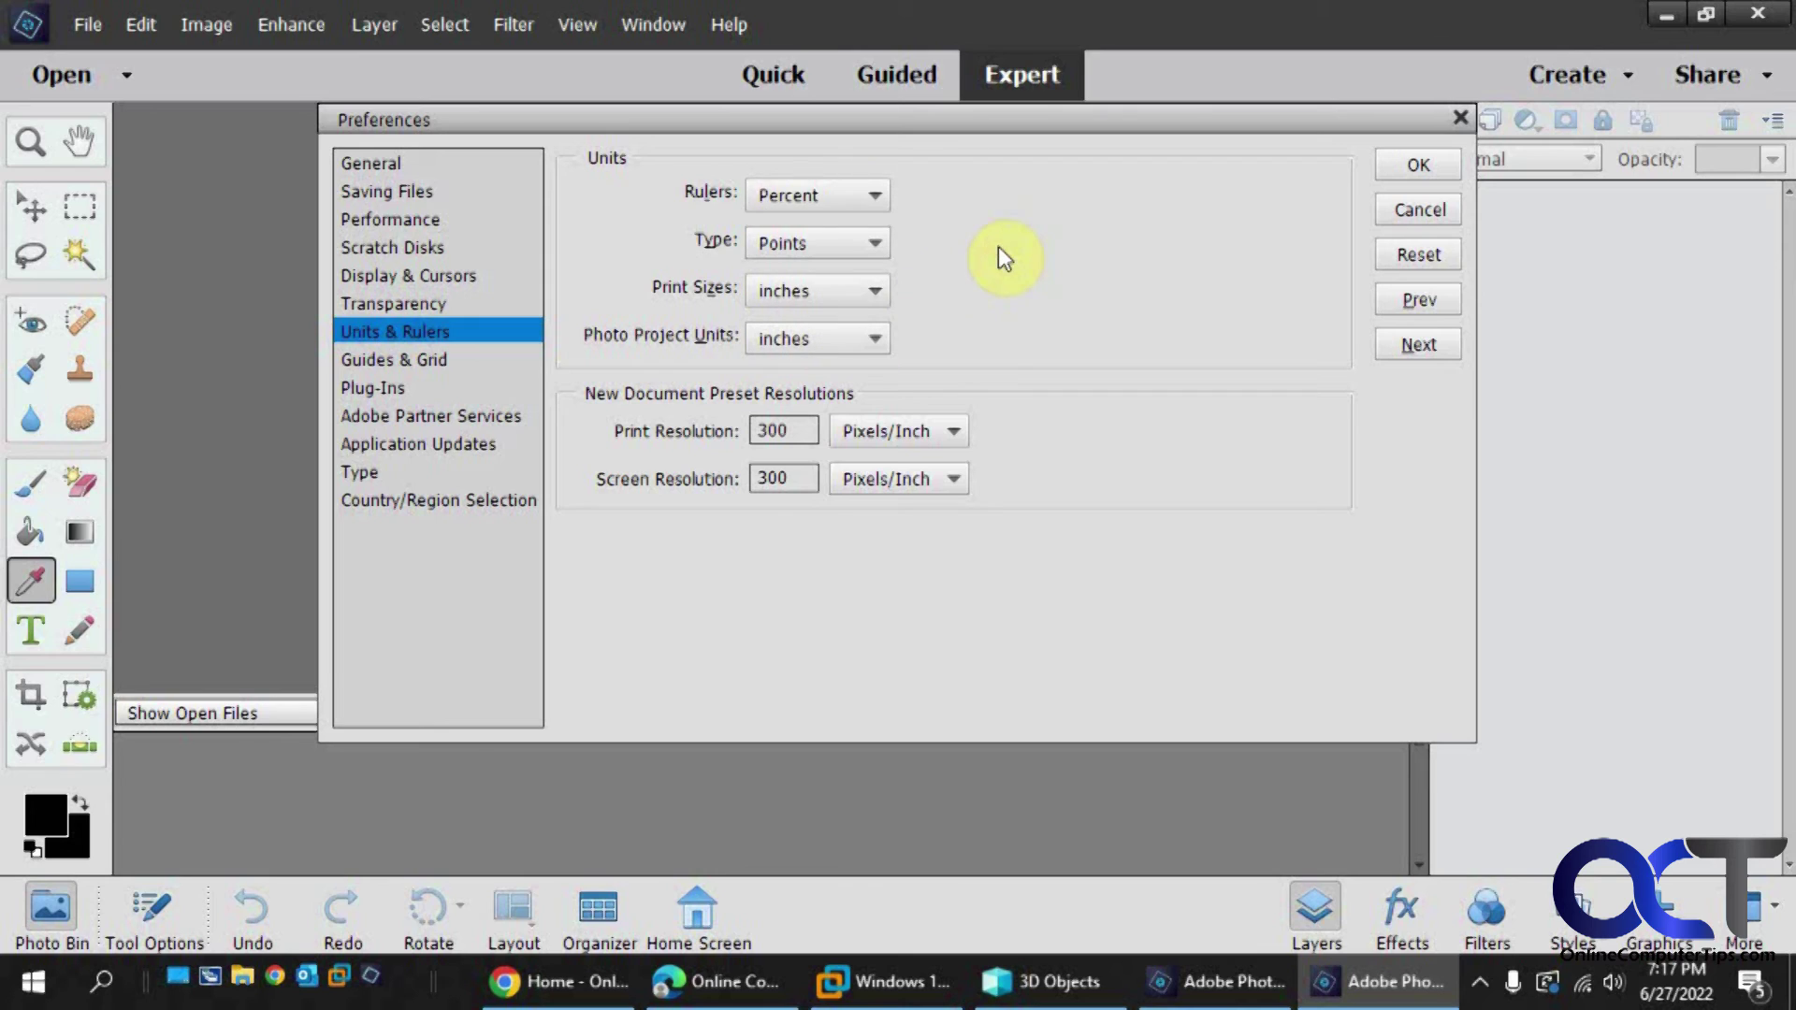
{"action": "left_click", "coordinate": [1420, 209]}
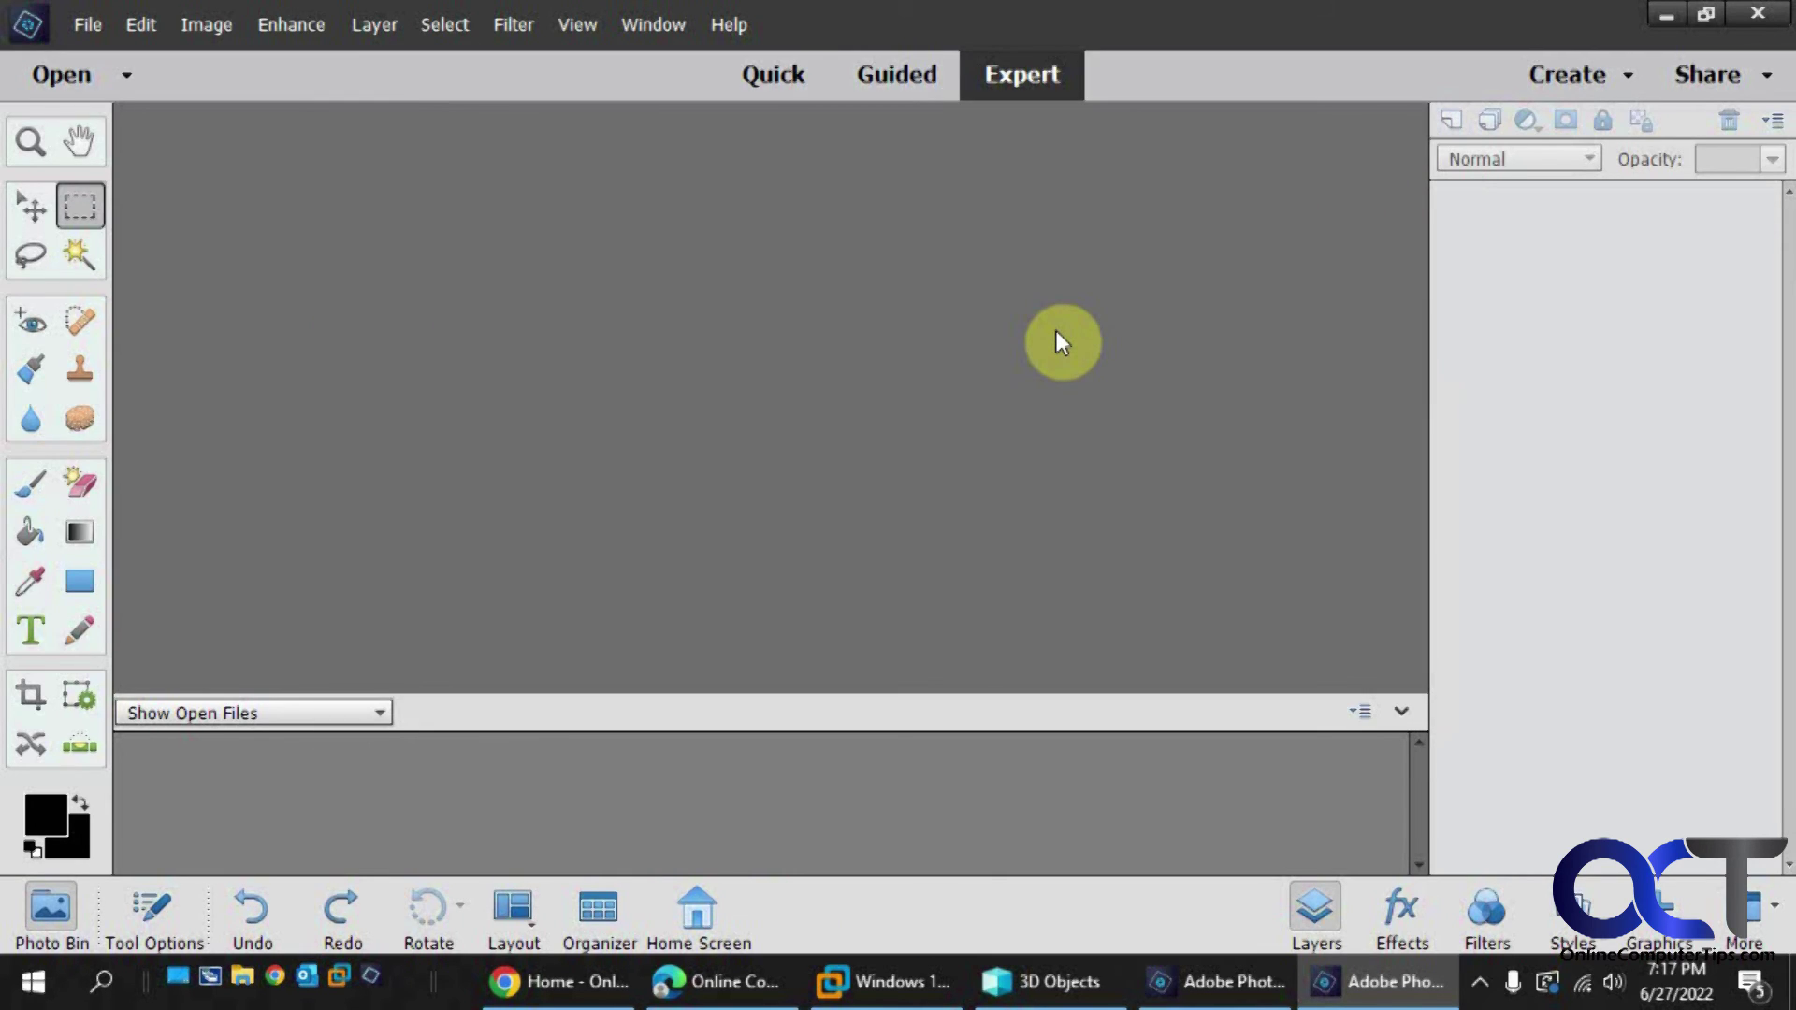